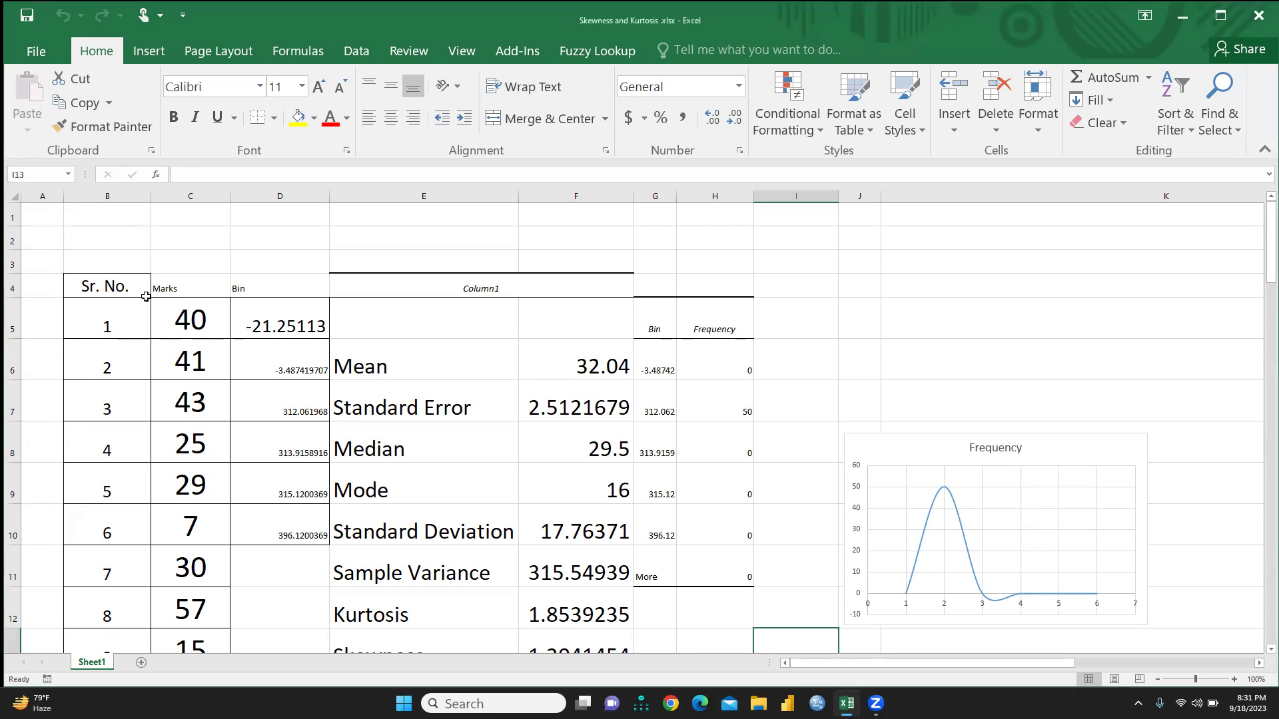
Copy the Sr. No. and Marks table B4:C54 into a new Sheet2 at B2
{"action": "left_click_drag", "start_coordinate": [88, 286], "coordinate": [191, 599]}
{"action": "right_click", "coordinate": [192, 599]}
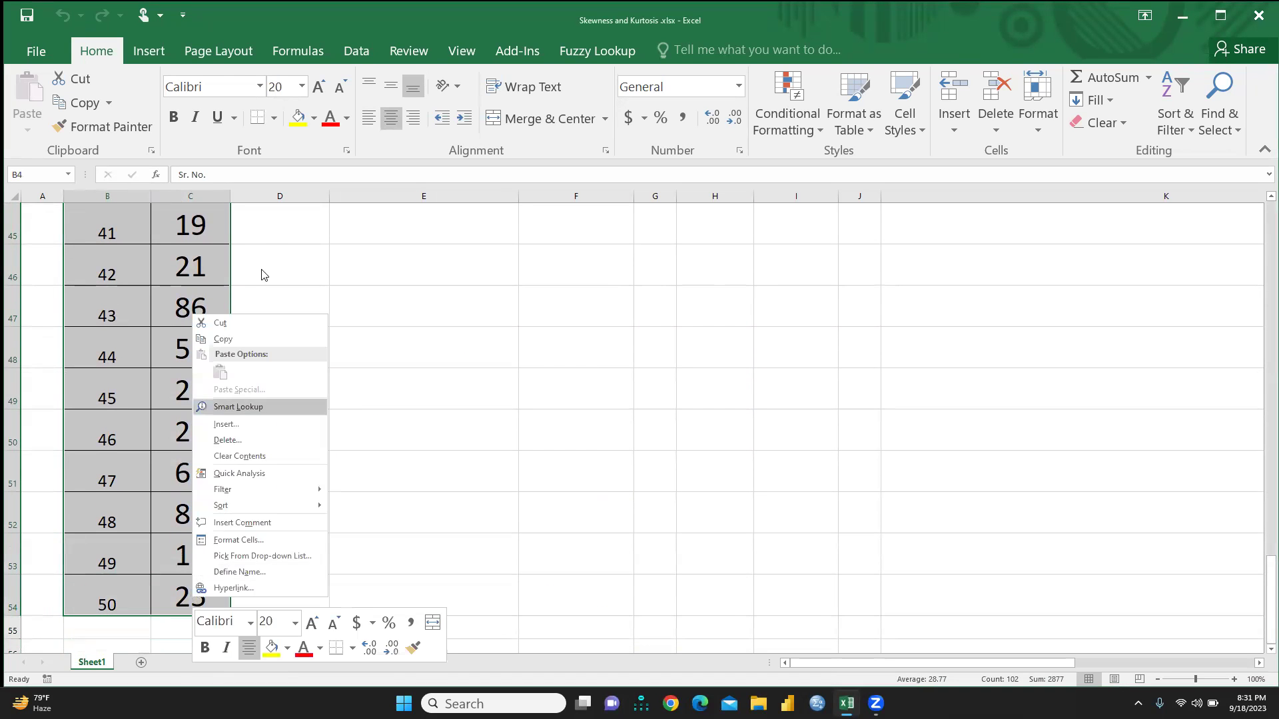
{"action": "left_click", "coordinate": [222, 339]}
{"action": "scroll", "coordinate": [119, 629], "scroll_direction": "up", "scroll_amount": 15}
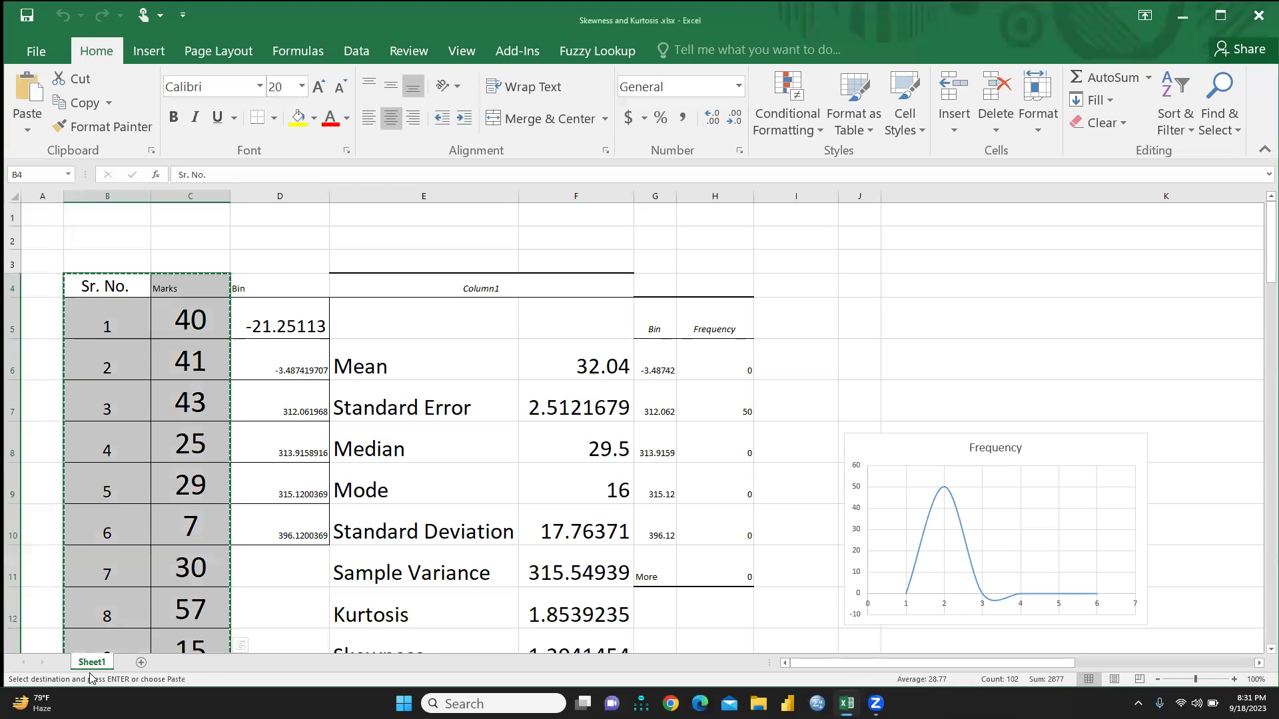
{"action": "left_click", "coordinate": [141, 663]}
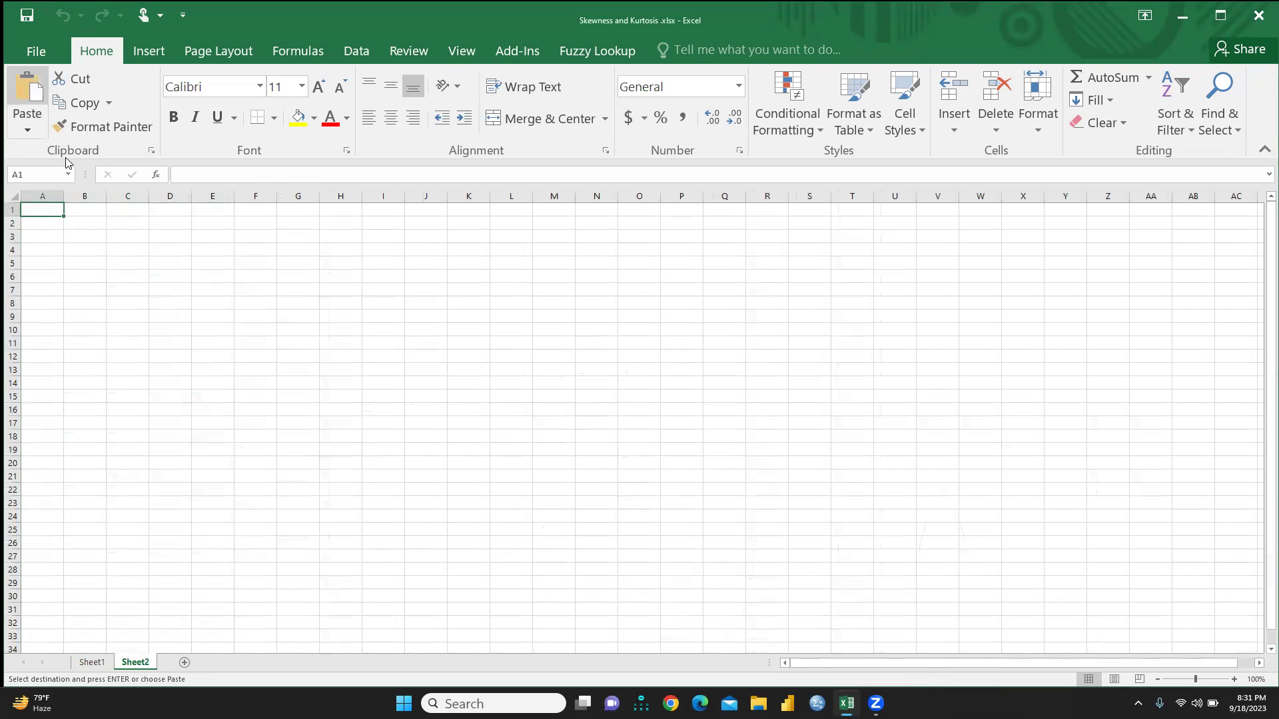
{"action": "left_click", "coordinate": [85, 227]}
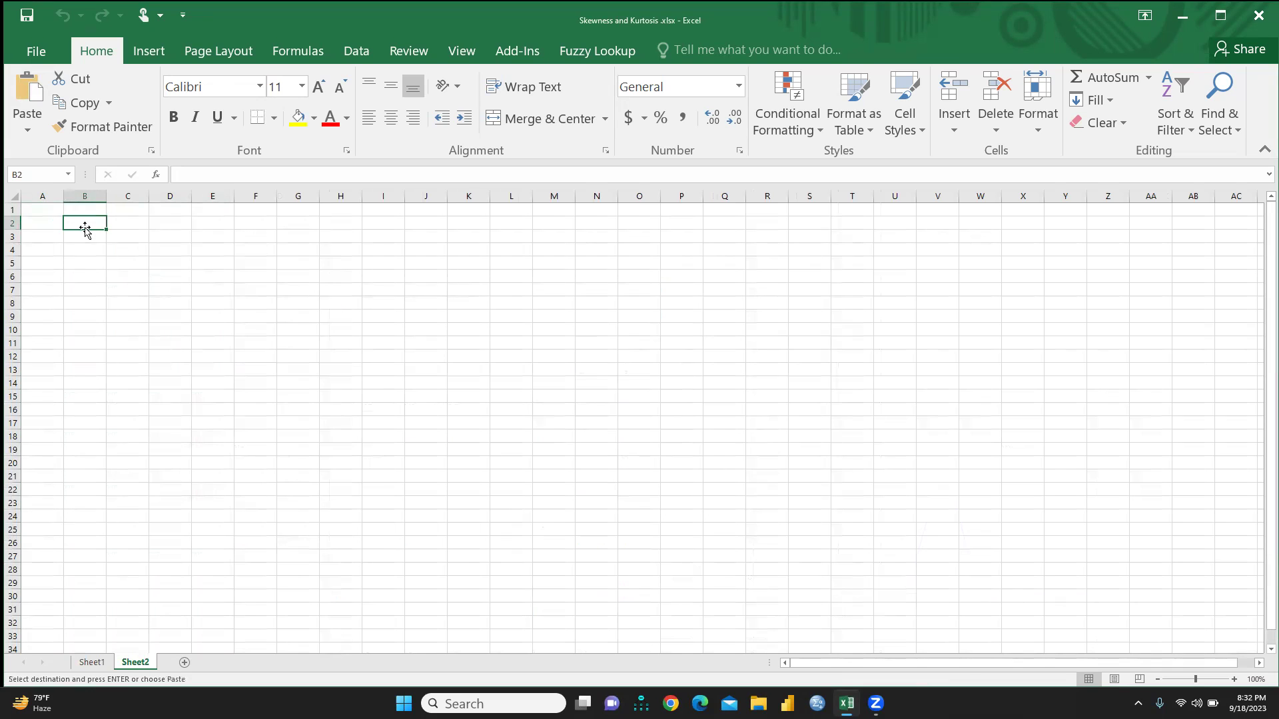
{"action": "right_click", "coordinate": [86, 221]}
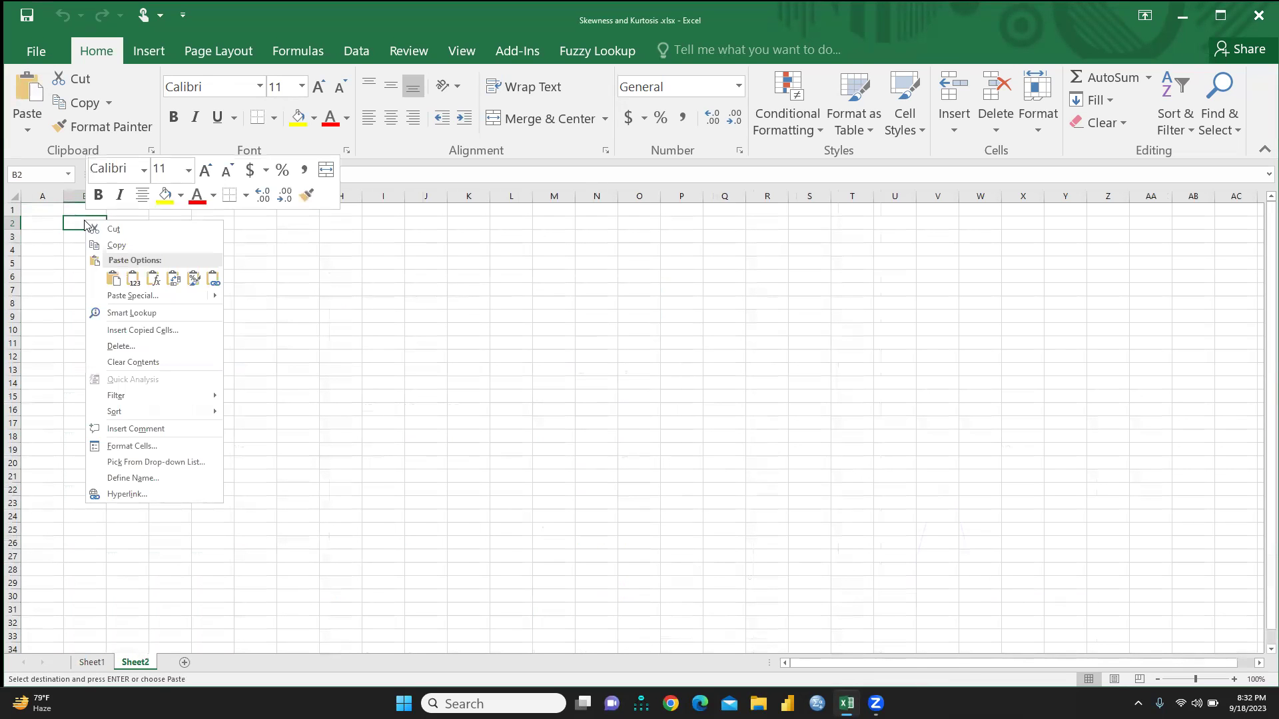
{"action": "left_click", "coordinate": [113, 279]}
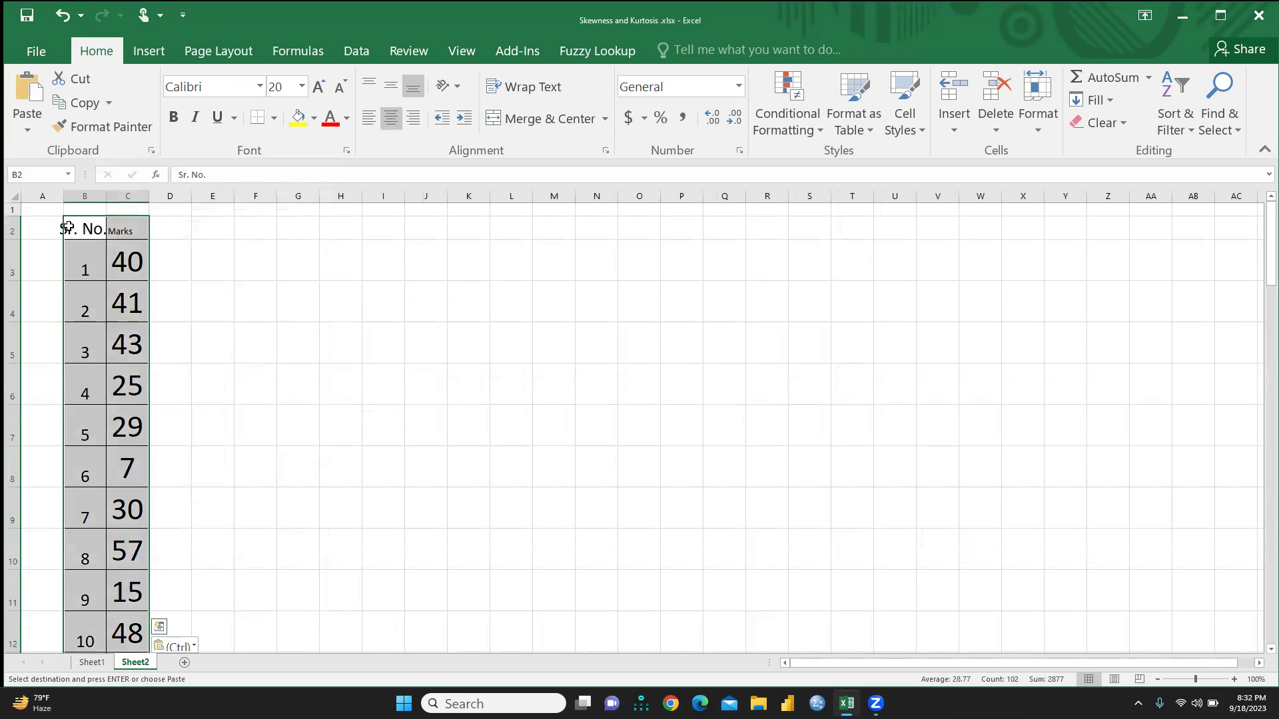
Make the Marks heading in C2 16 pt bold
{"action": "left_click", "coordinate": [120, 230]}
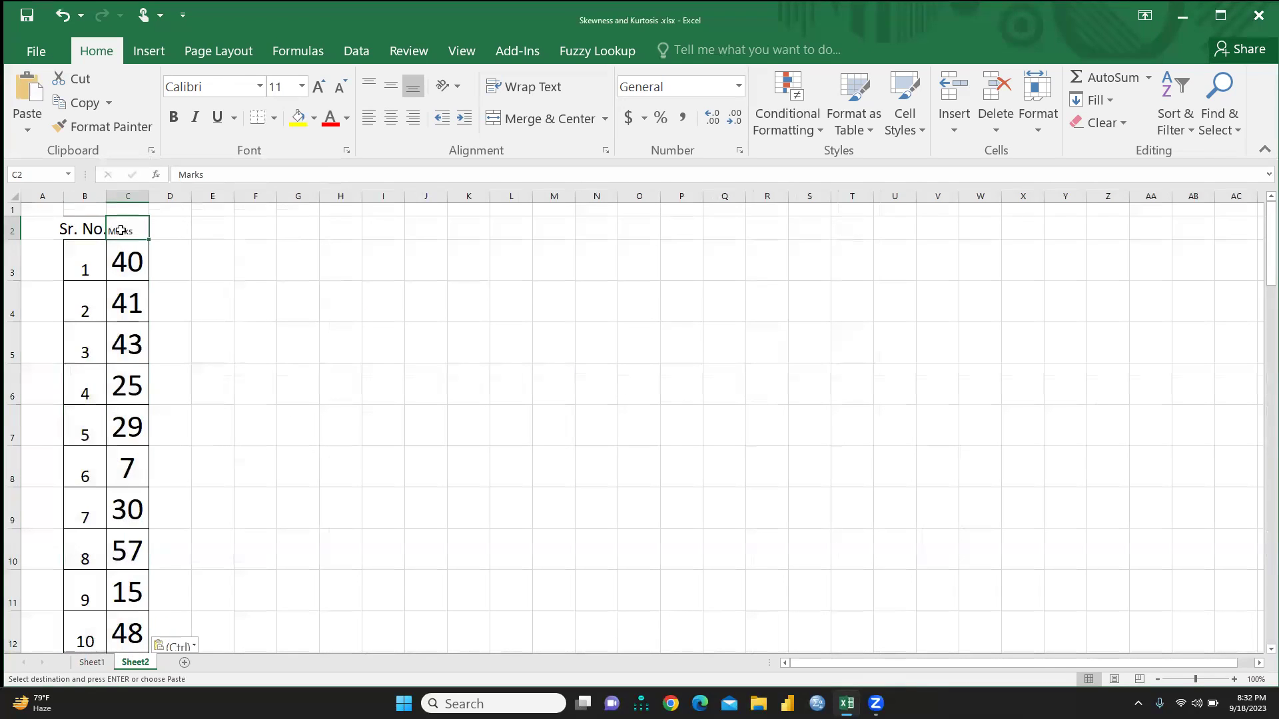
{"action": "left_click", "coordinate": [303, 87]}
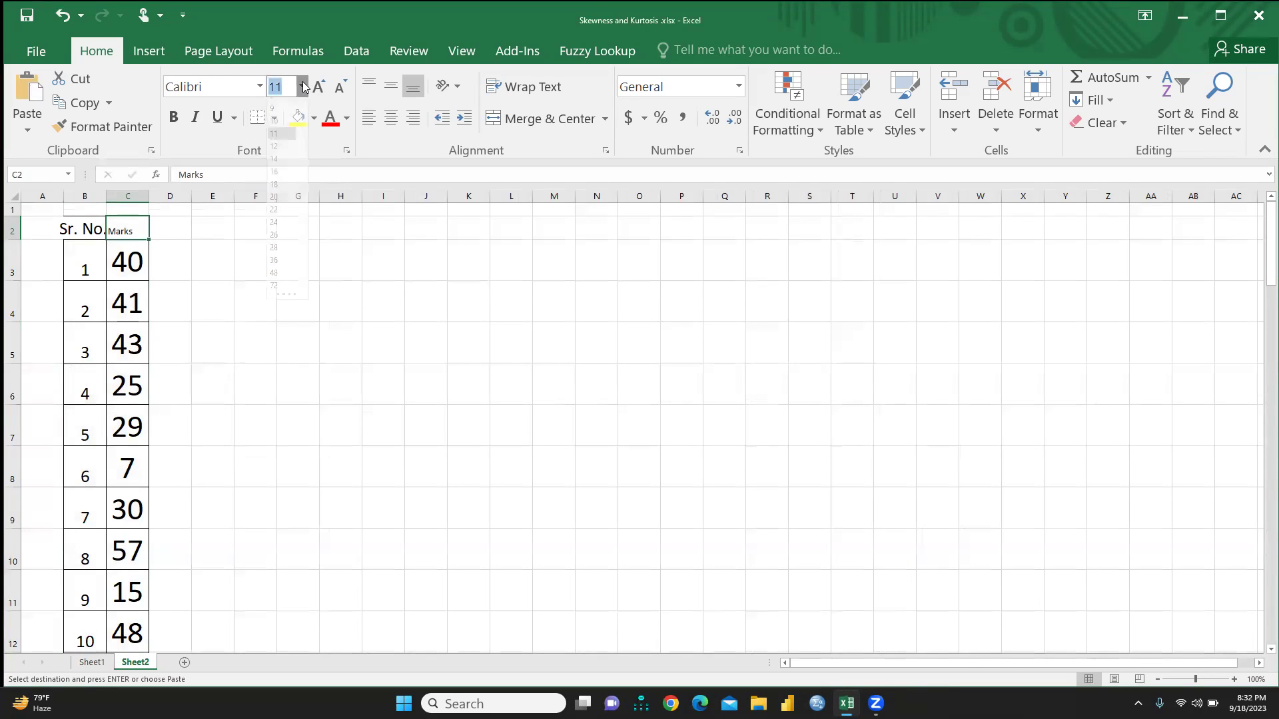
{"action": "left_click", "coordinate": [274, 182]}
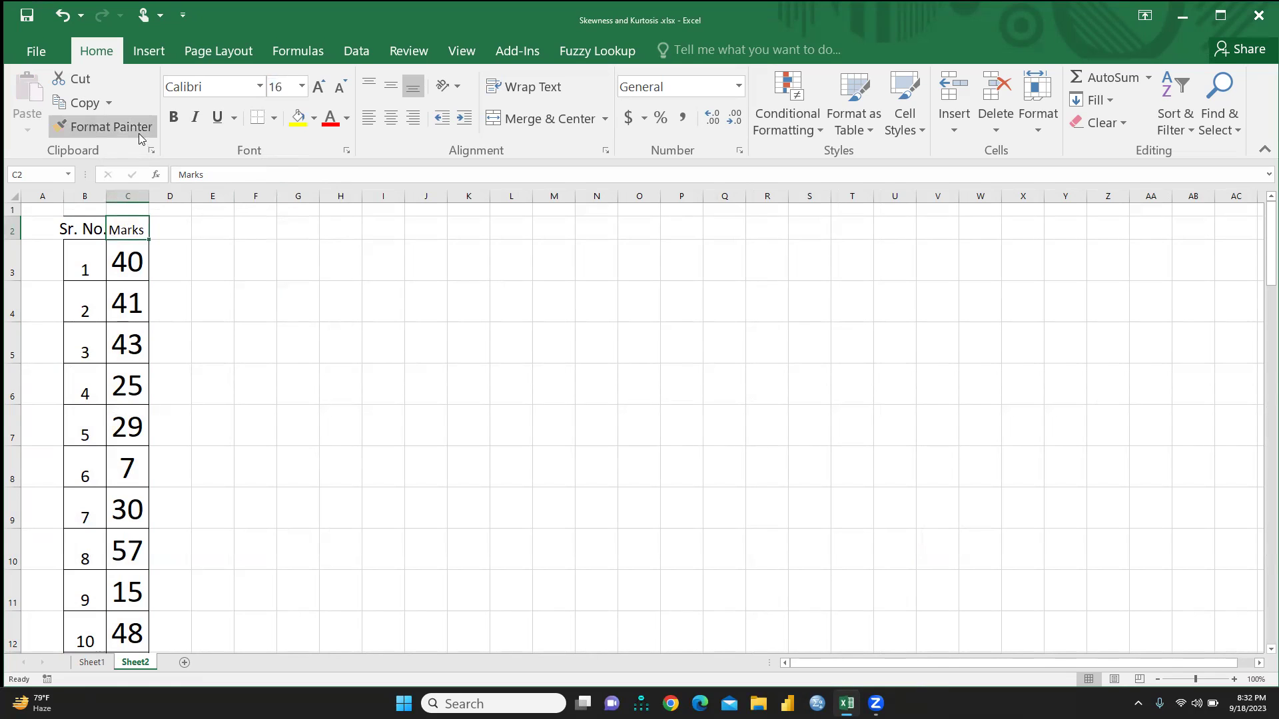
{"action": "left_click", "coordinate": [173, 118]}
{"action": "left_click", "coordinate": [303, 393]}
{"action": "scroll", "coordinate": [150, 463], "scroll_direction": "down", "scroll_amount": 16}
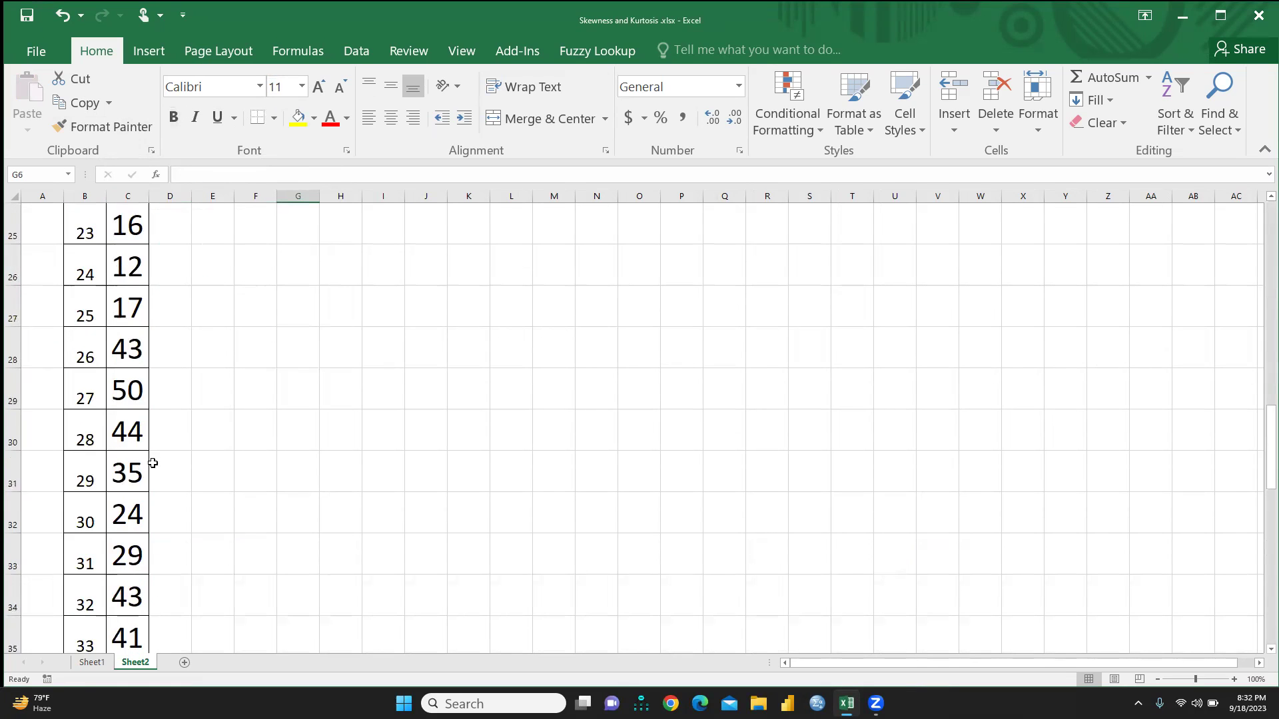
{"action": "scroll", "coordinate": [148, 464], "scroll_direction": "down", "scroll_amount": 2}
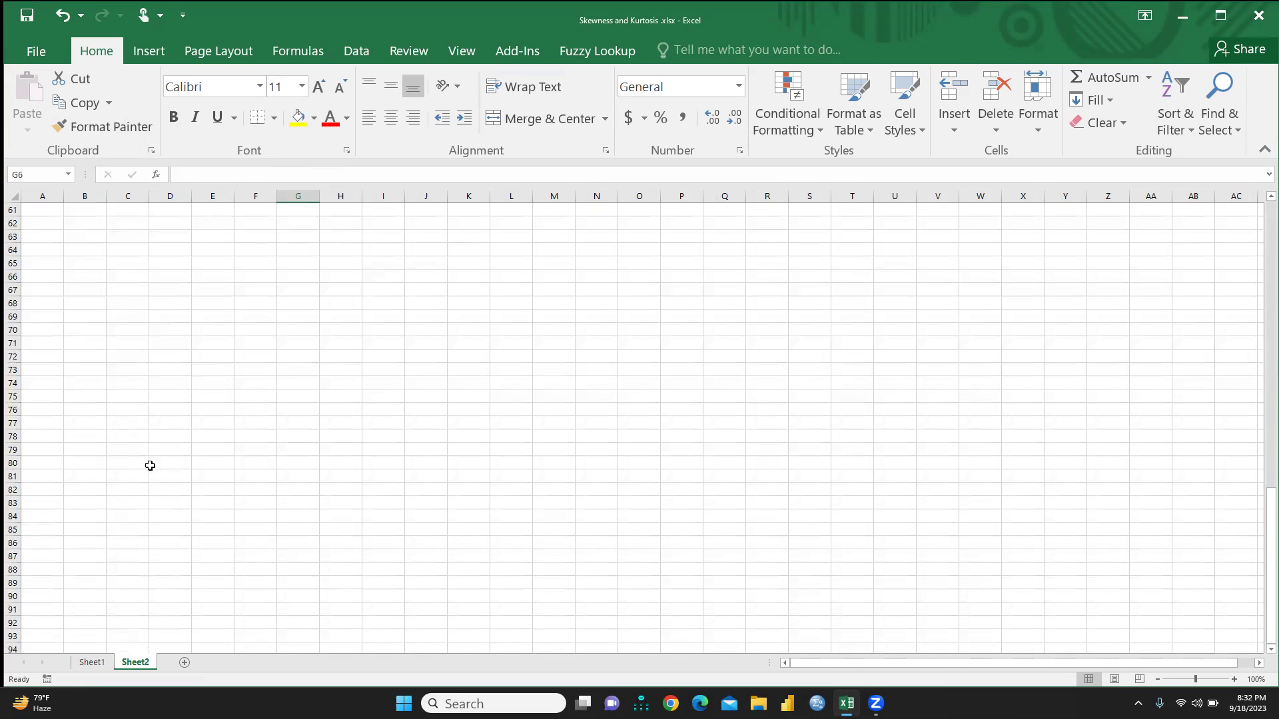
{"action": "scroll", "coordinate": [150, 464], "scroll_direction": "up", "scroll_amount": 18}
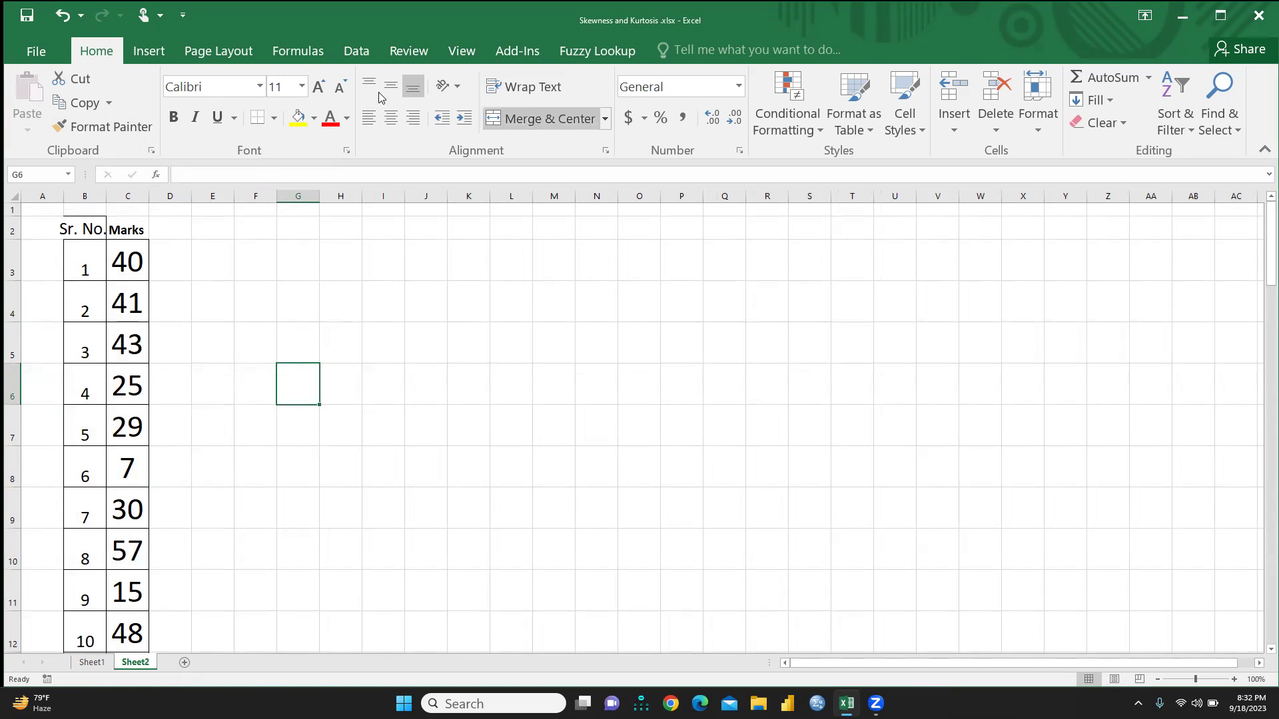
Scroll down through the copied marks list on Sheet2
{"action": "scroll", "coordinate": [381, 98], "scroll_direction": "down", "scroll_amount": 4}
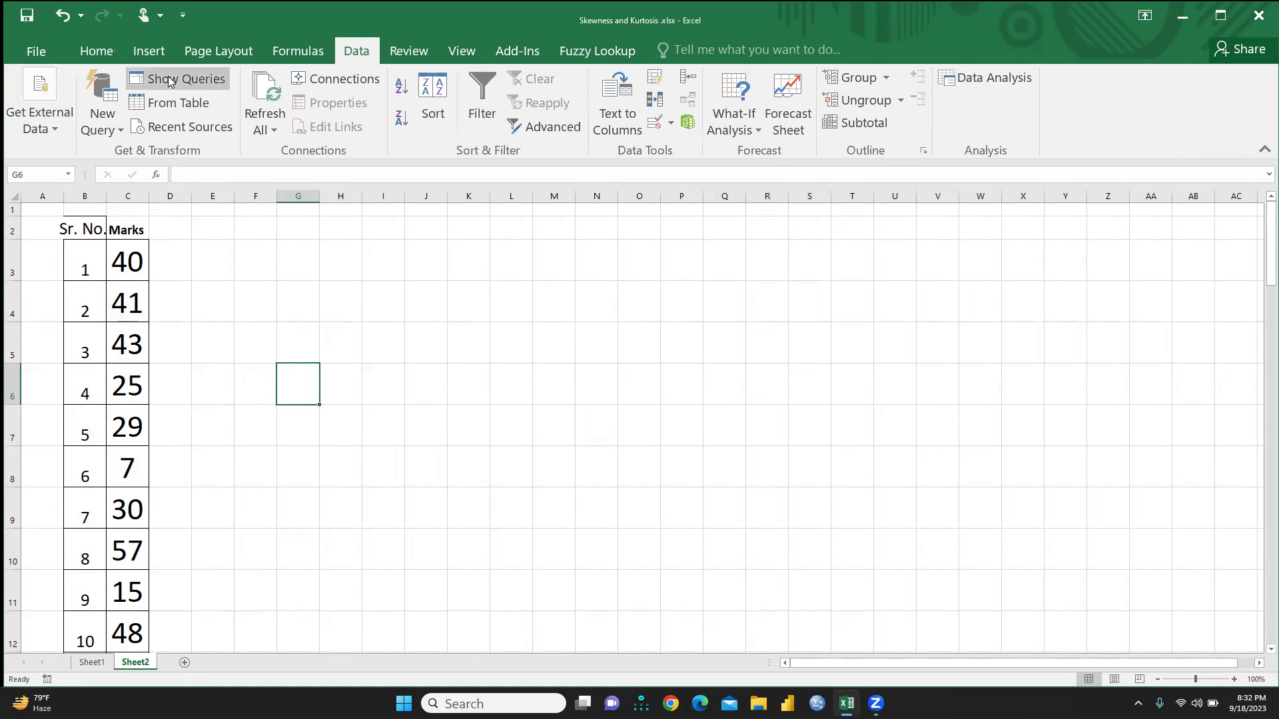
{"action": "left_click", "coordinate": [36, 51]}
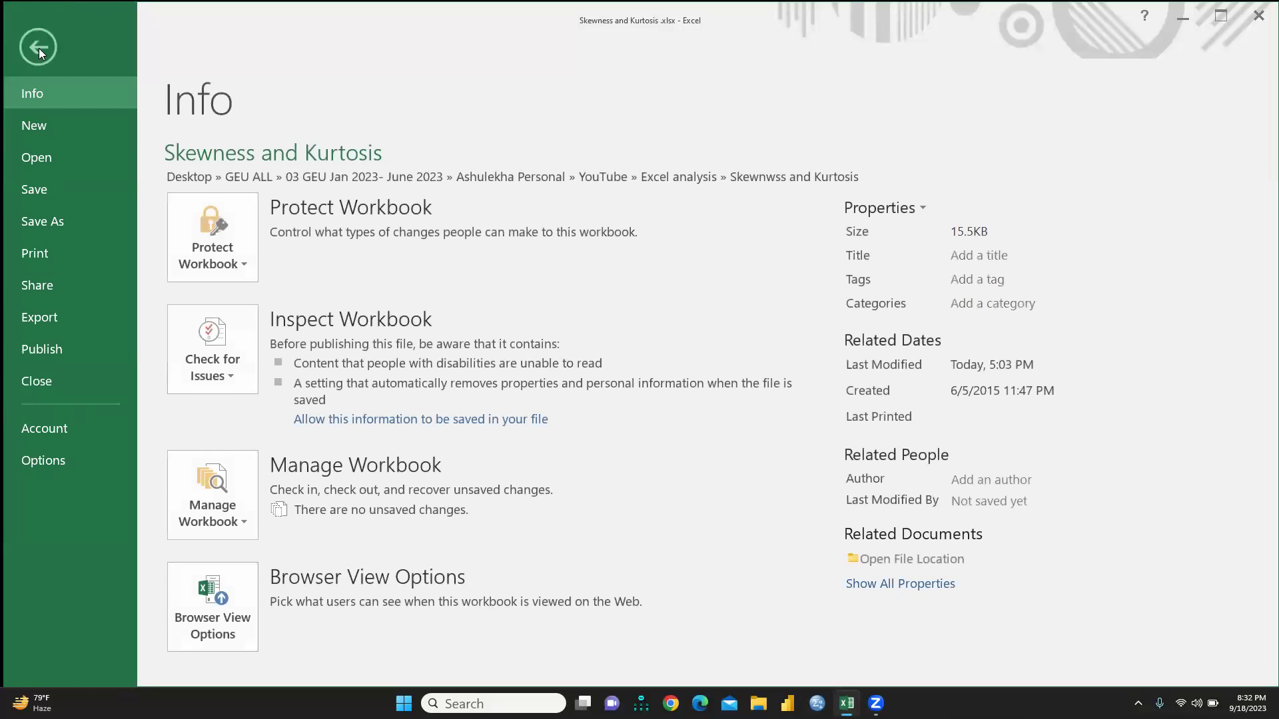
{"action": "left_click", "coordinate": [33, 53]}
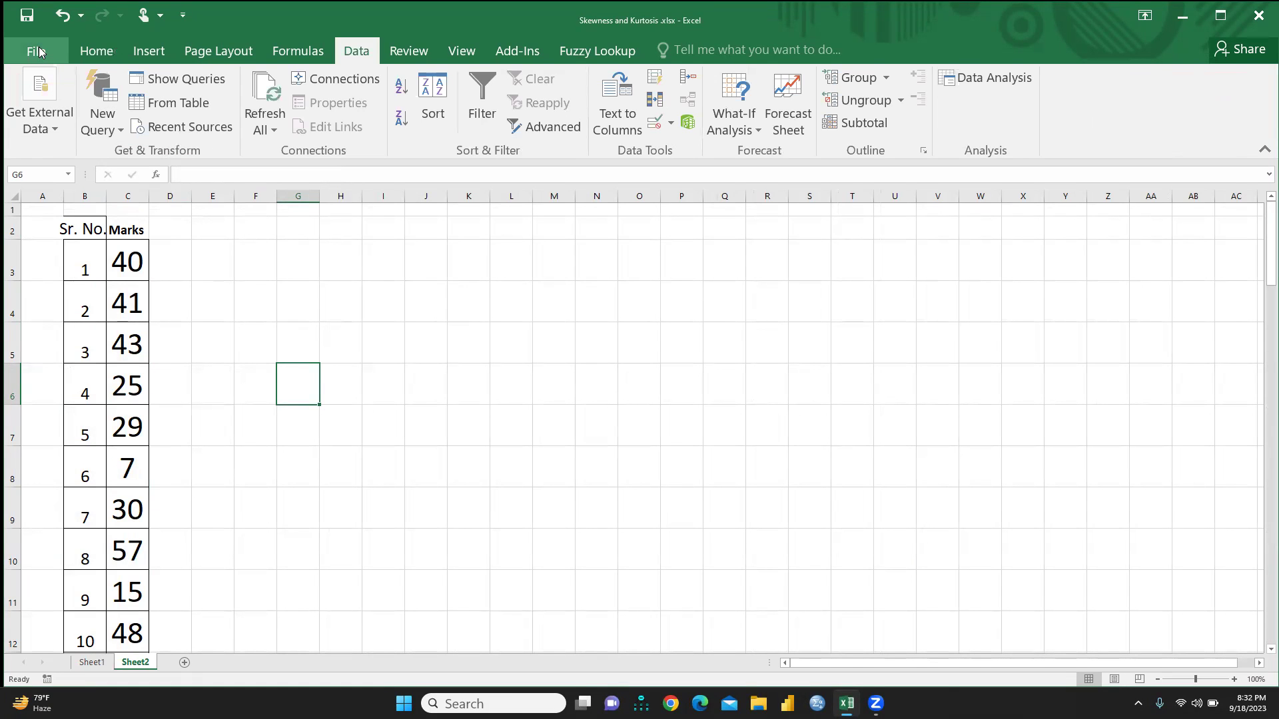
{"action": "left_click", "coordinate": [38, 51]}
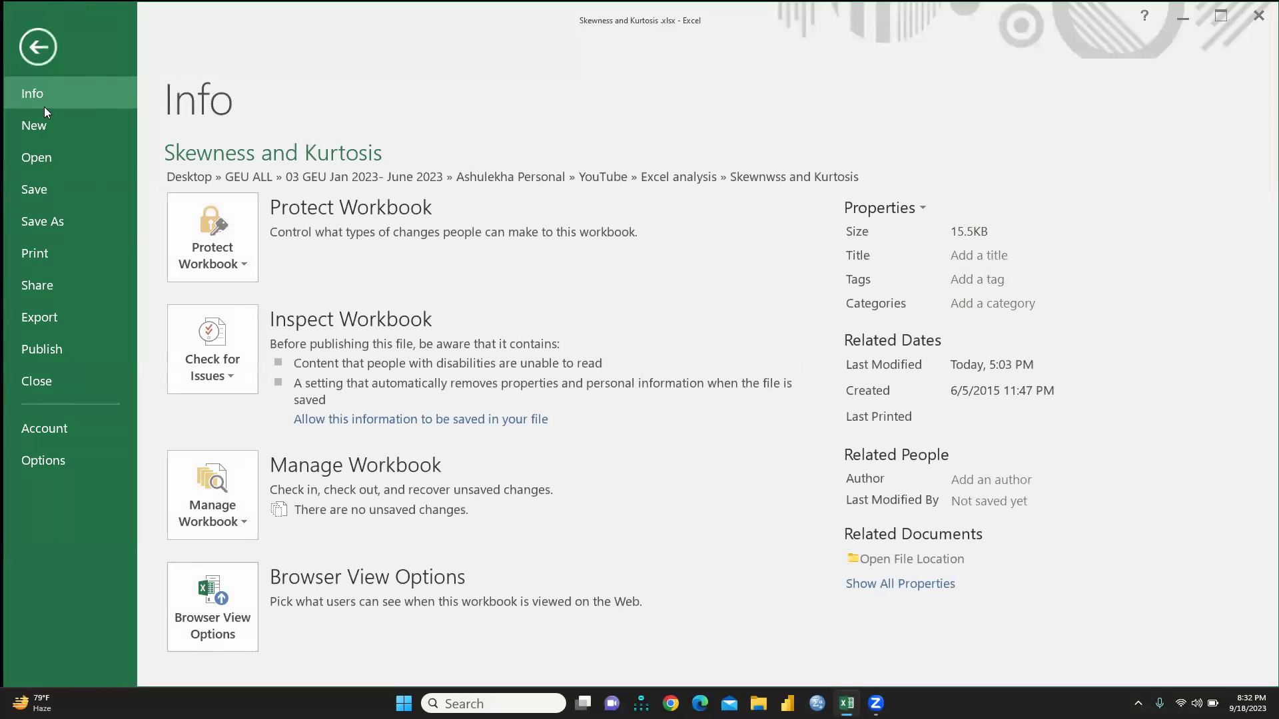
{"action": "left_click", "coordinate": [52, 467]}
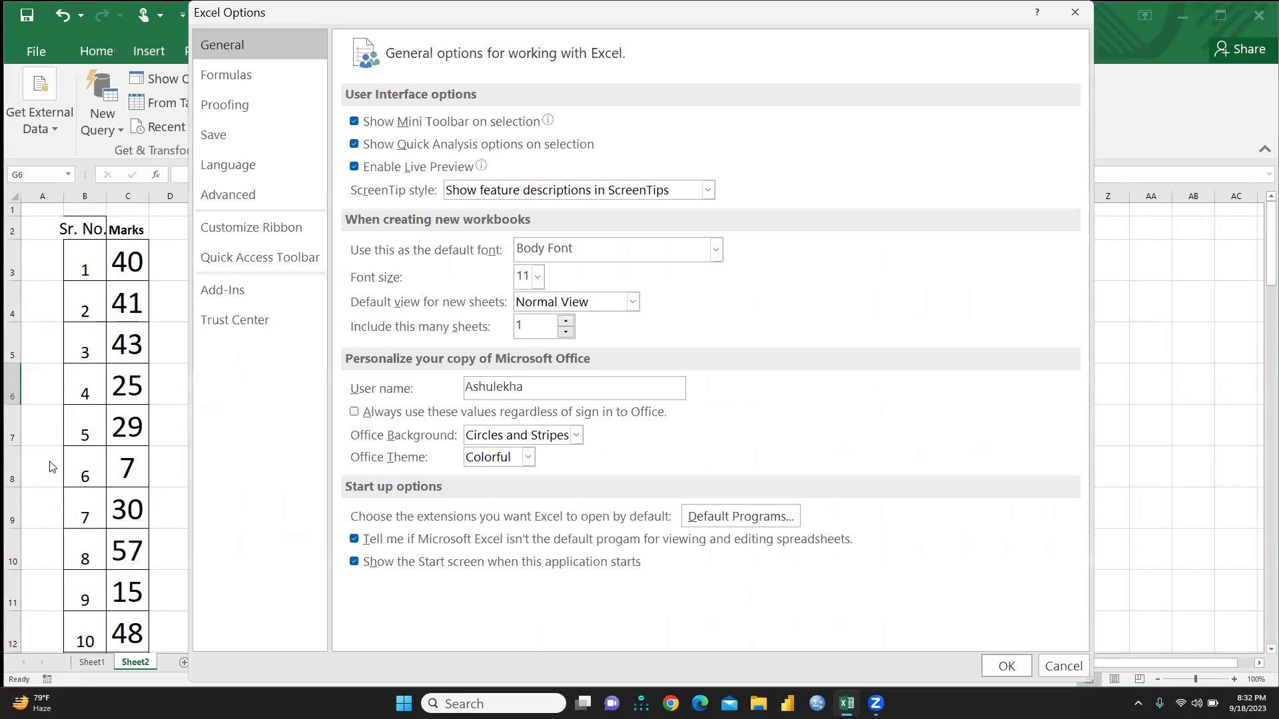
{"action": "left_click", "coordinate": [240, 296]}
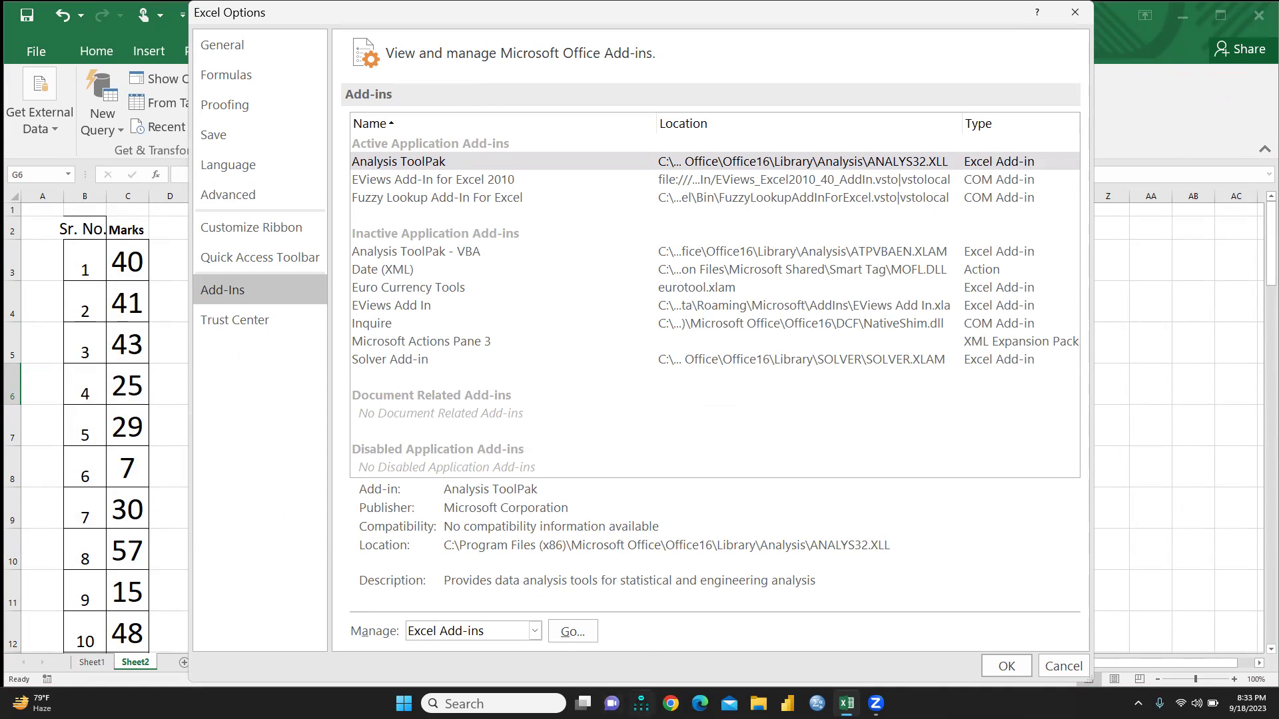
{"action": "left_click", "coordinate": [567, 637]}
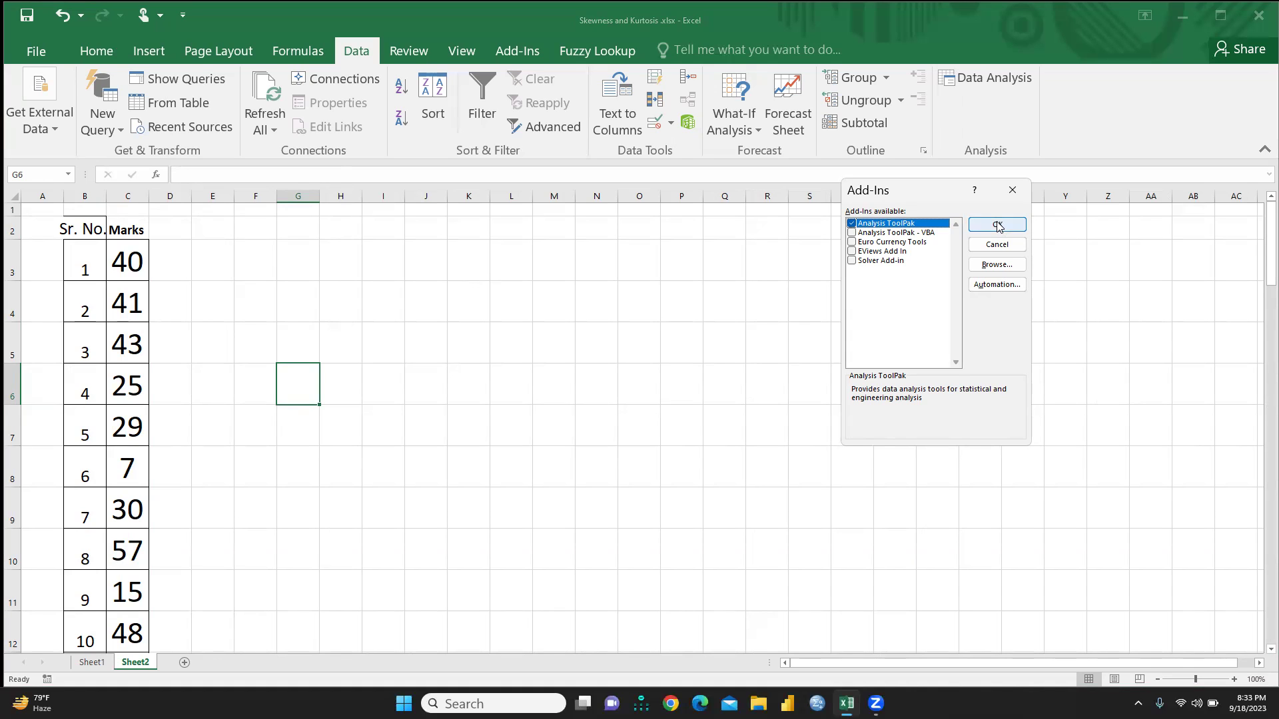
{"action": "left_click", "coordinate": [1012, 191]}
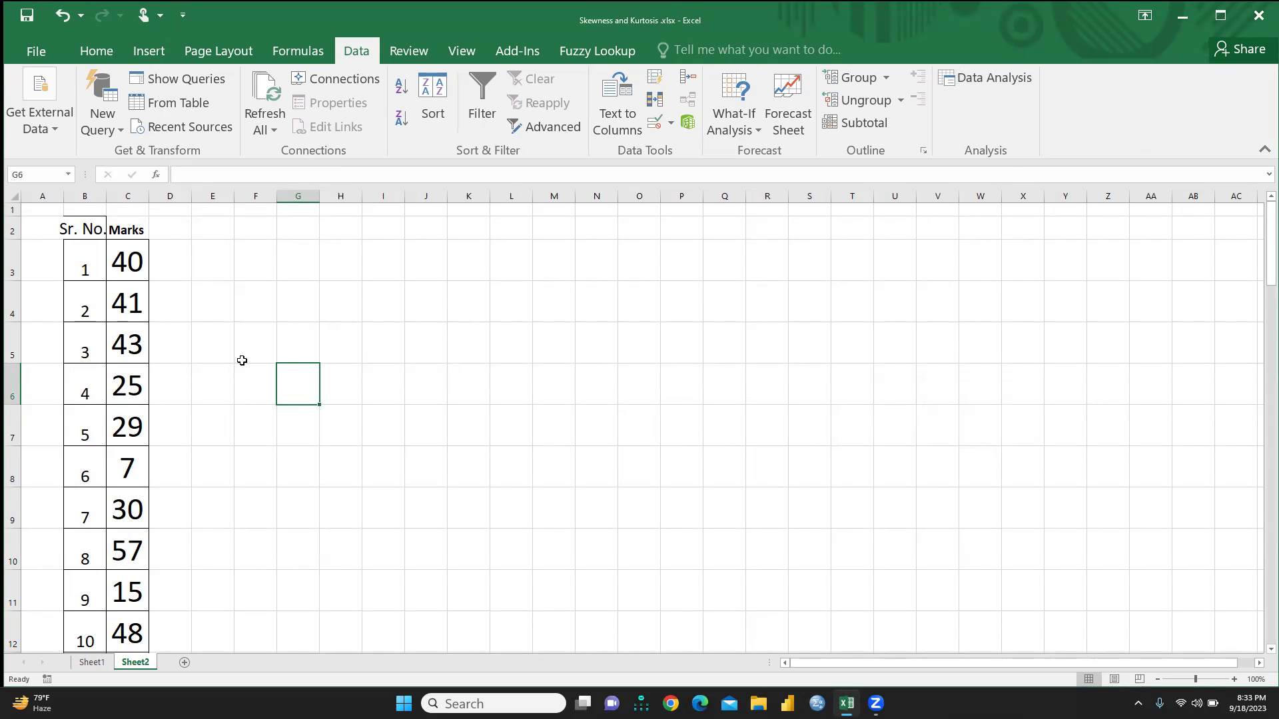
Run Descriptive Statistics on $C$3:$C$52, output at $D$3 with Summary statistics ticked
{"action": "left_click", "coordinate": [1000, 80]}
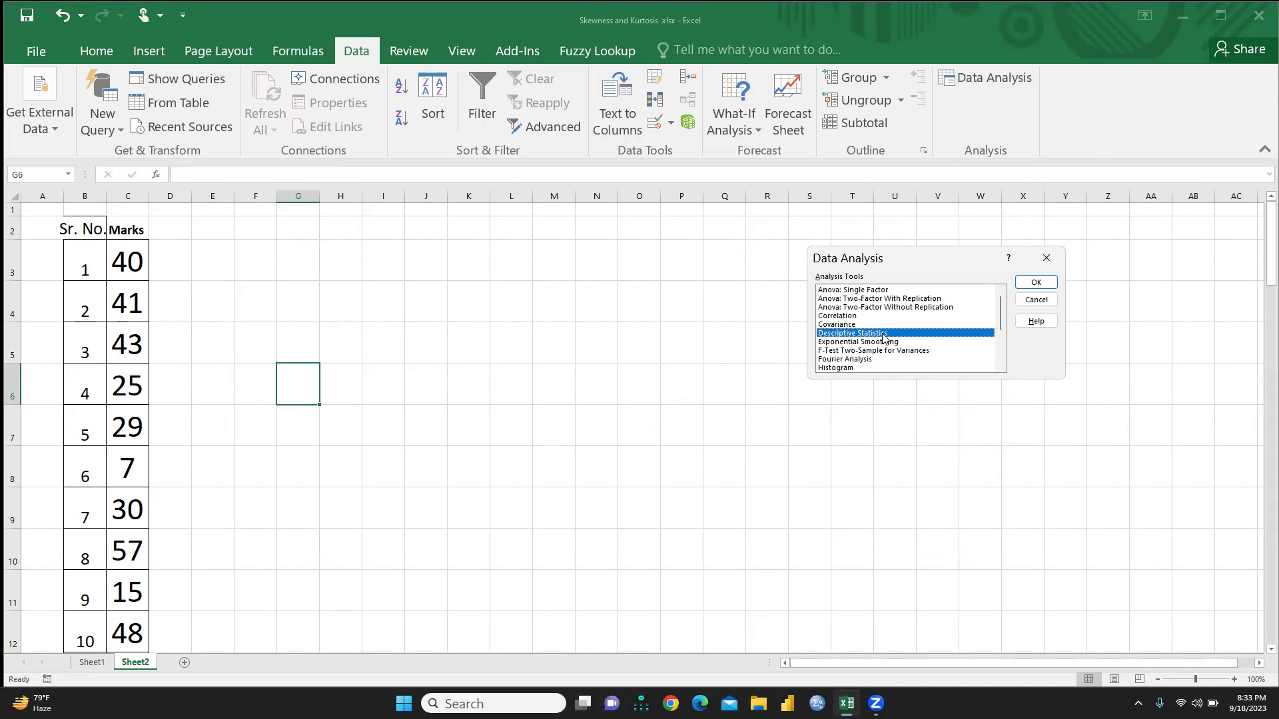
{"action": "left_click", "coordinate": [1031, 283]}
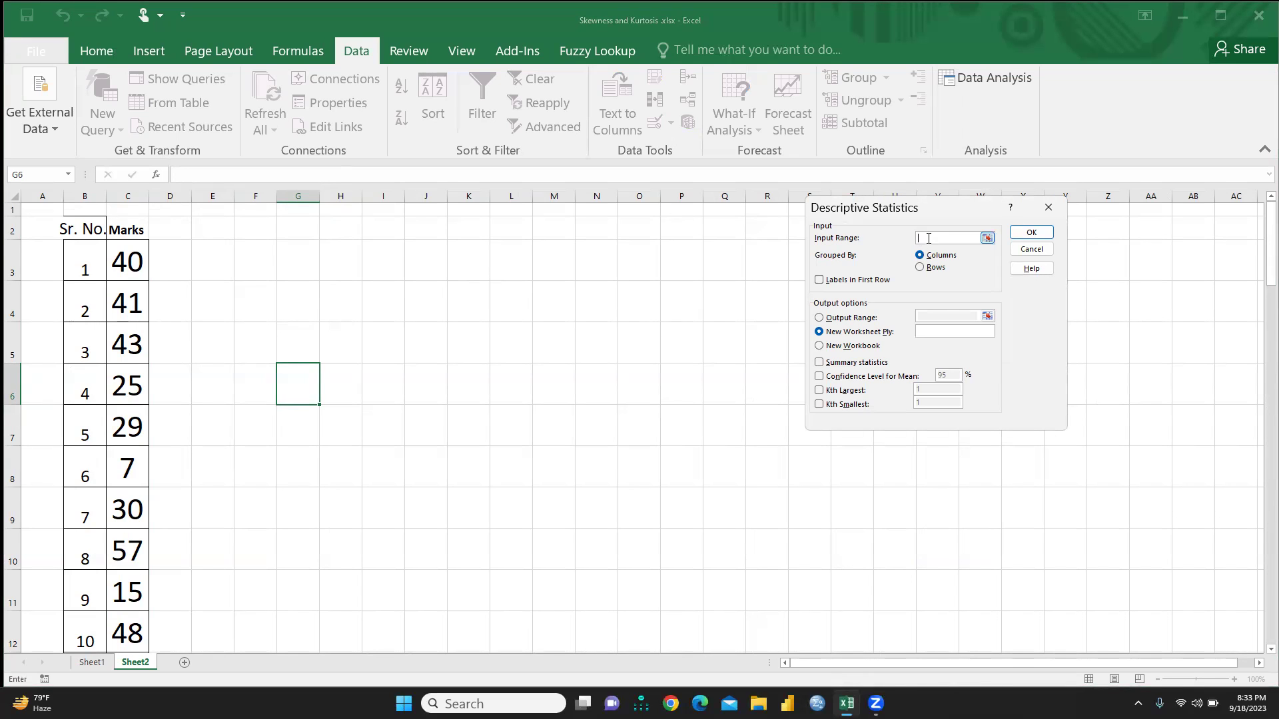
{"action": "left_click_drag", "start_coordinate": [124, 252], "coordinate": [124, 597]}
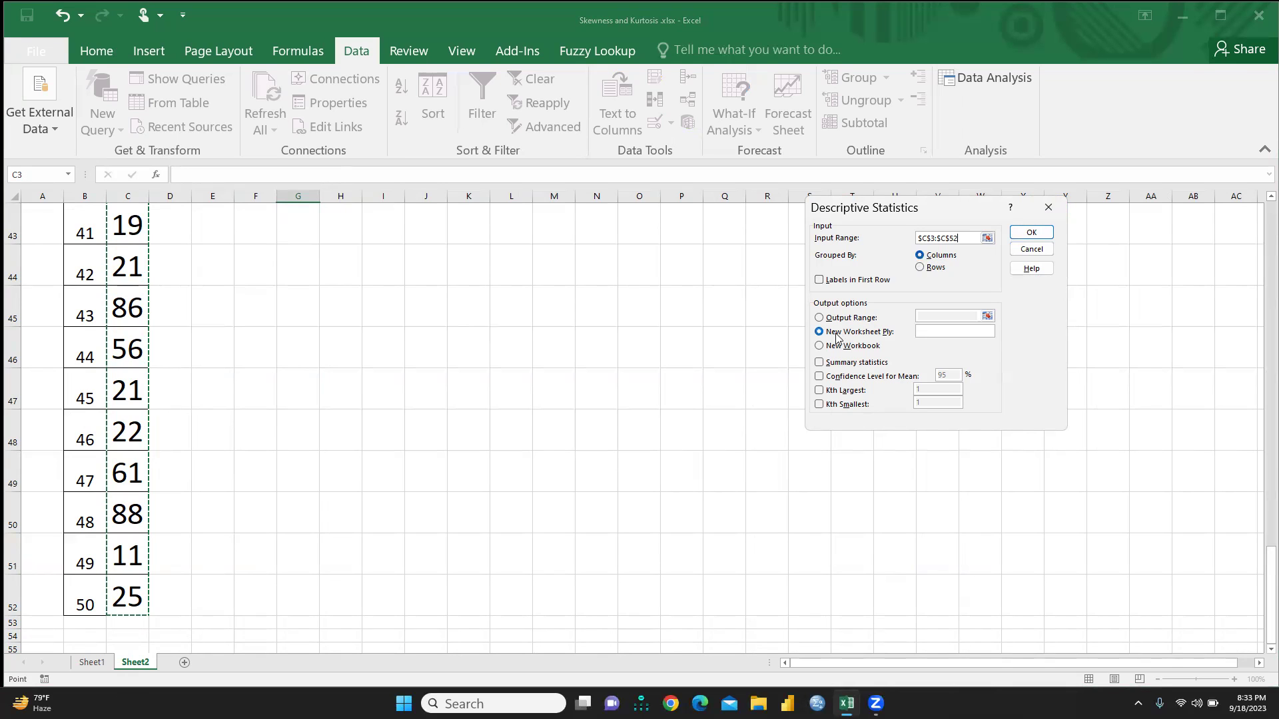
{"action": "left_click", "coordinate": [819, 318]}
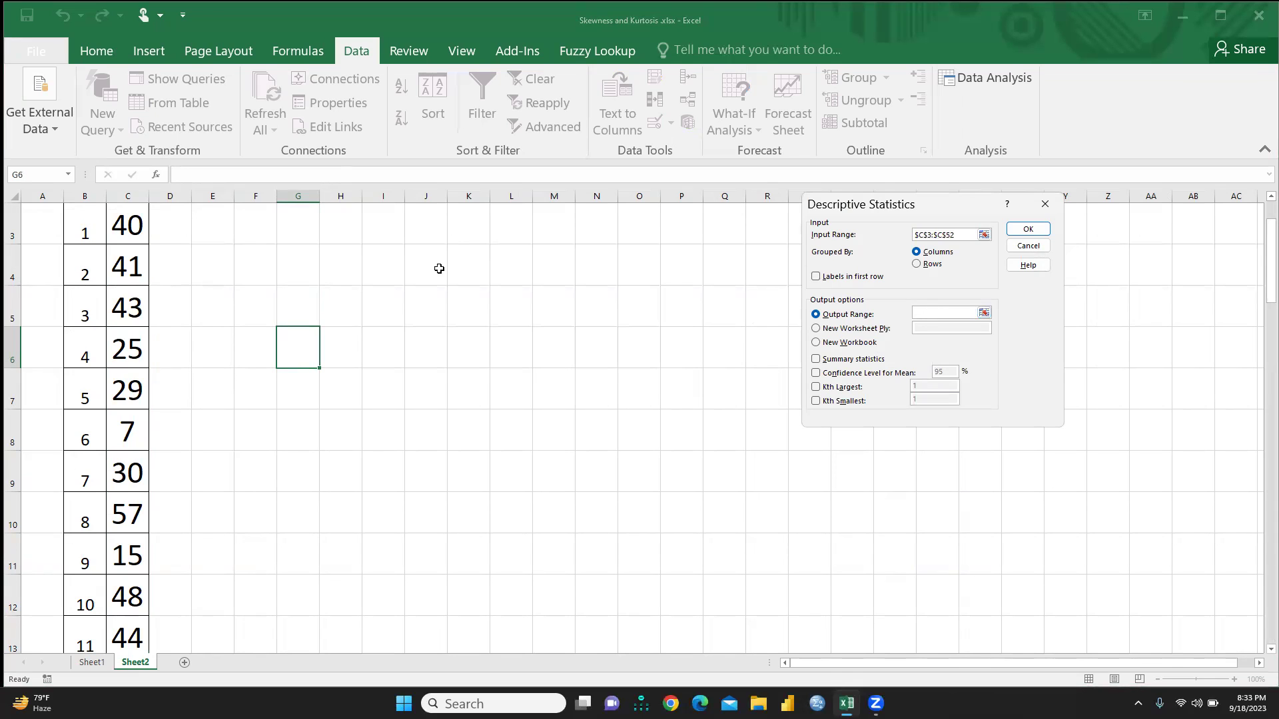
{"action": "scroll", "coordinate": [275, 269], "scroll_direction": "up", "scroll_amount": 1}
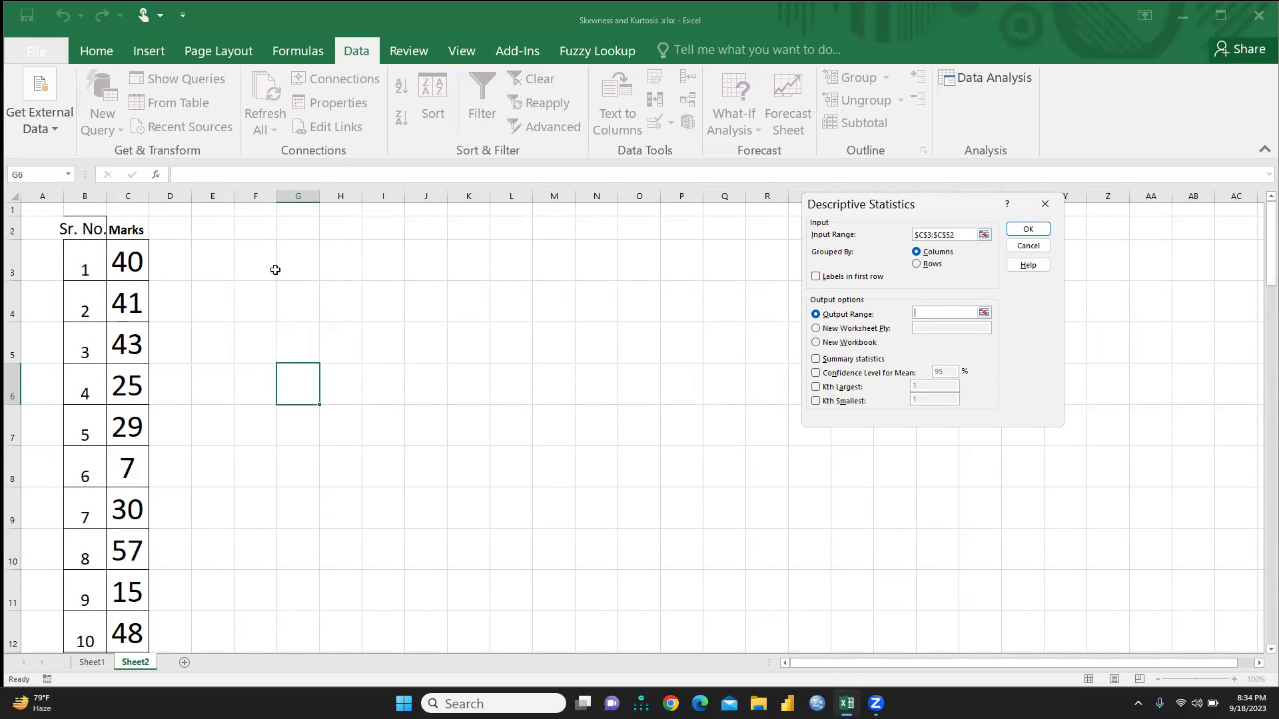
{"action": "left_click", "coordinate": [177, 260]}
{"action": "left_click", "coordinate": [815, 362]}
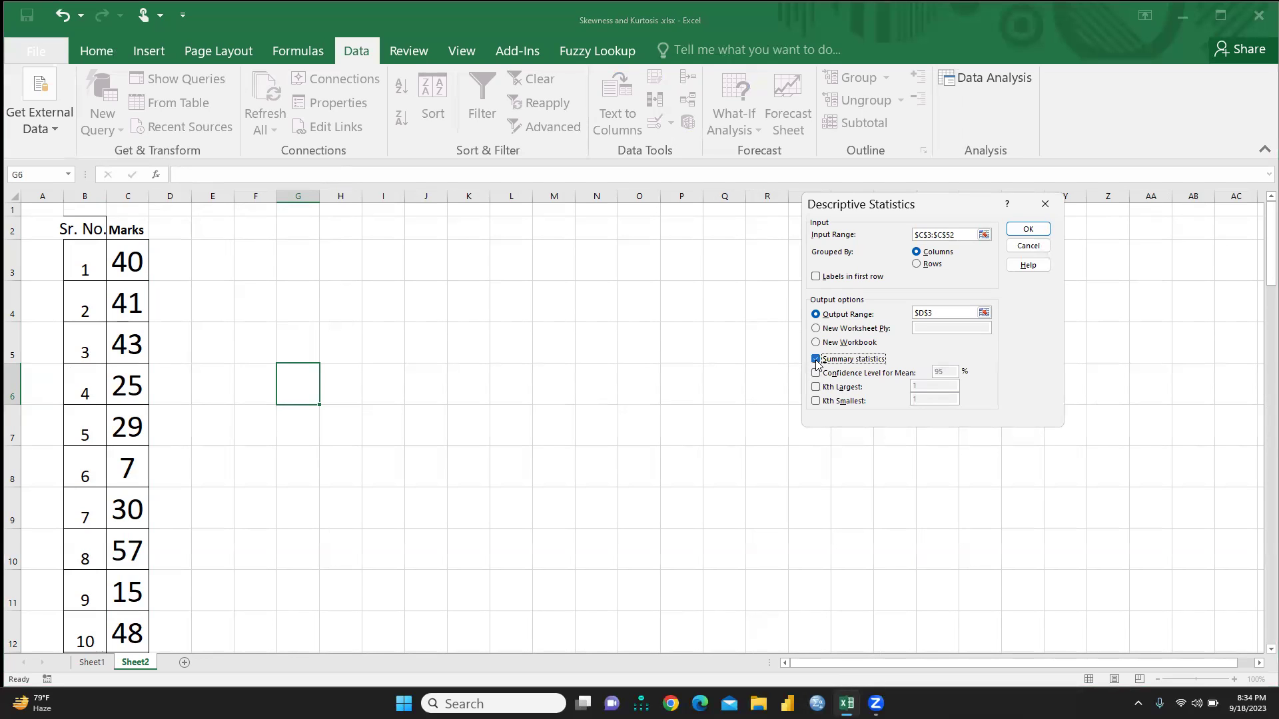
{"action": "left_click", "coordinate": [1027, 228]}
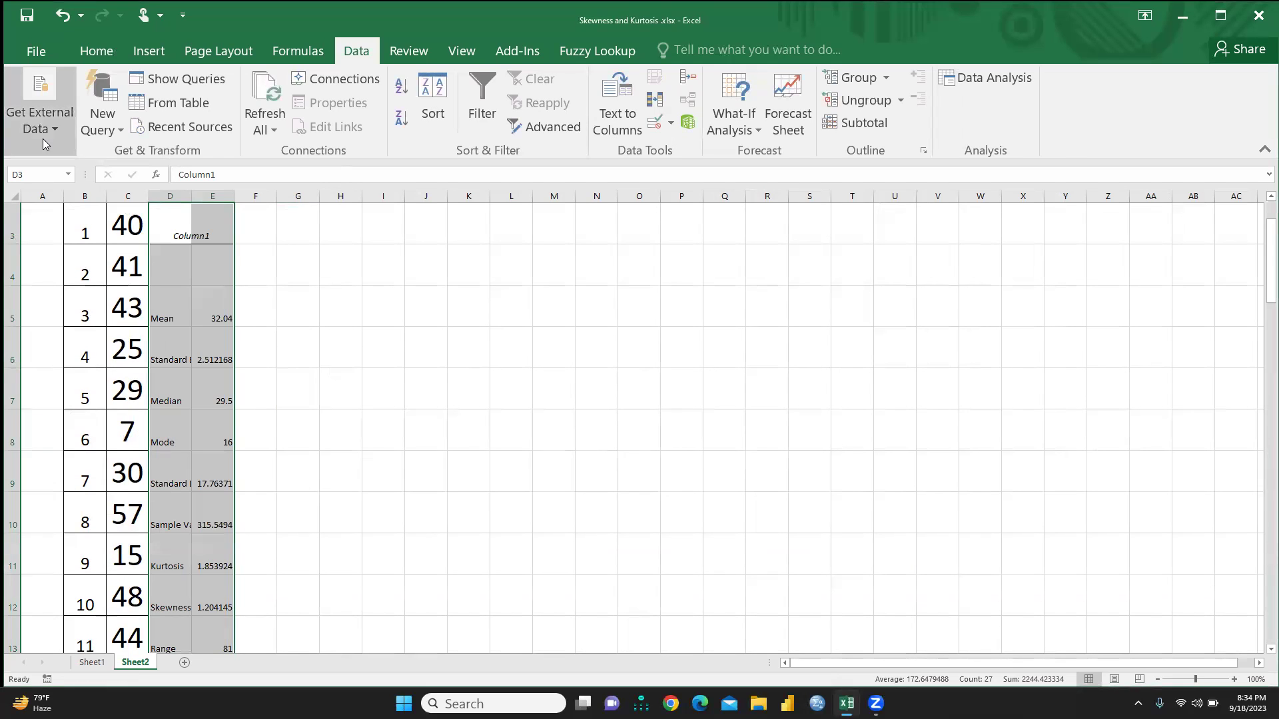
Set the statistics output table D3:E17 to 22 pt font
{"action": "left_click_drag", "start_coordinate": [234, 198], "coordinate": [277, 198]}
{"action": "left_click_drag", "start_coordinate": [187, 194], "coordinate": [218, 194]}
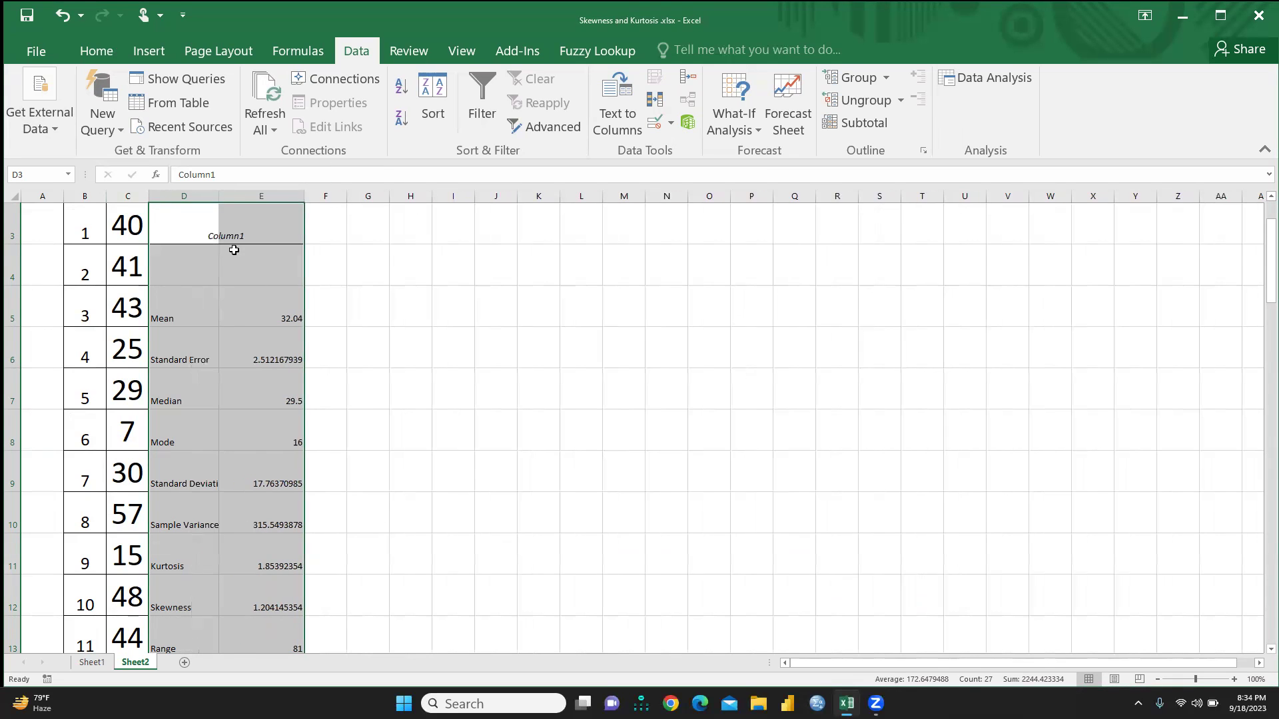
{"action": "scroll", "coordinate": [247, 307], "scroll_direction": "down", "scroll_amount": 2}
{"action": "scroll", "coordinate": [247, 307], "scroll_direction": "up", "scroll_amount": 3}
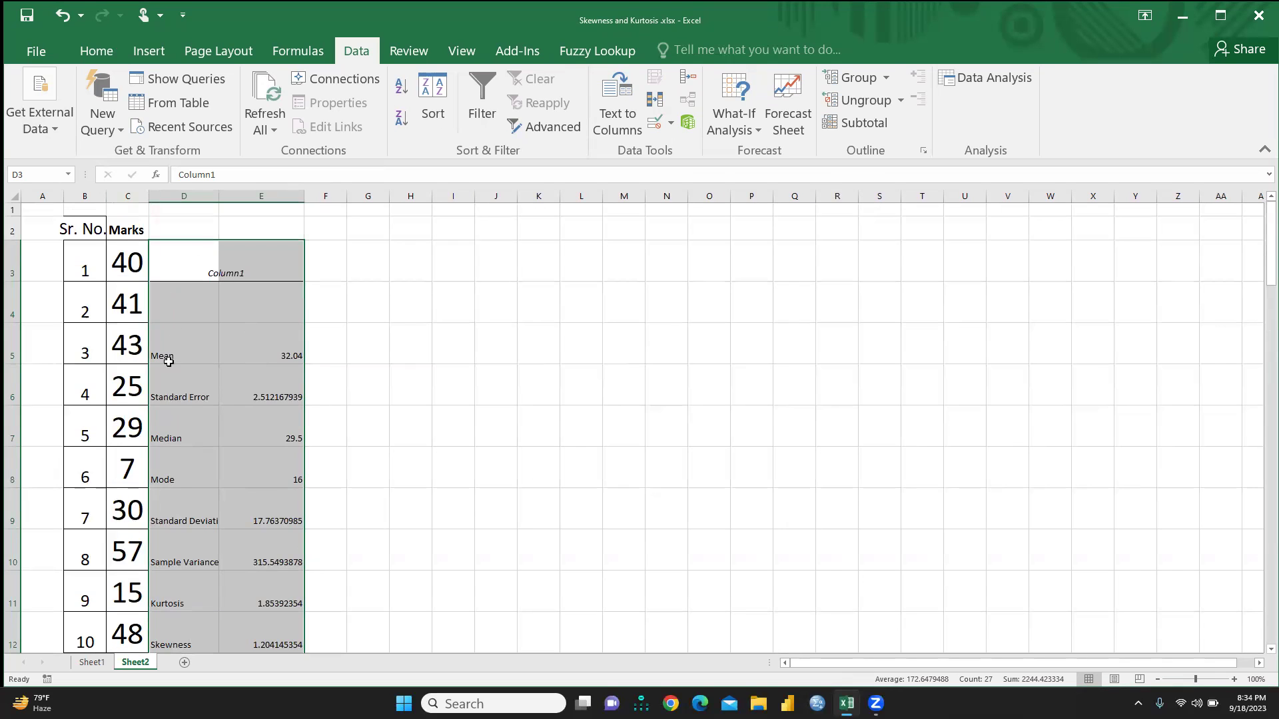
{"action": "left_click_drag", "start_coordinate": [191, 261], "coordinate": [238, 643]}
{"action": "left_click", "coordinate": [97, 51]}
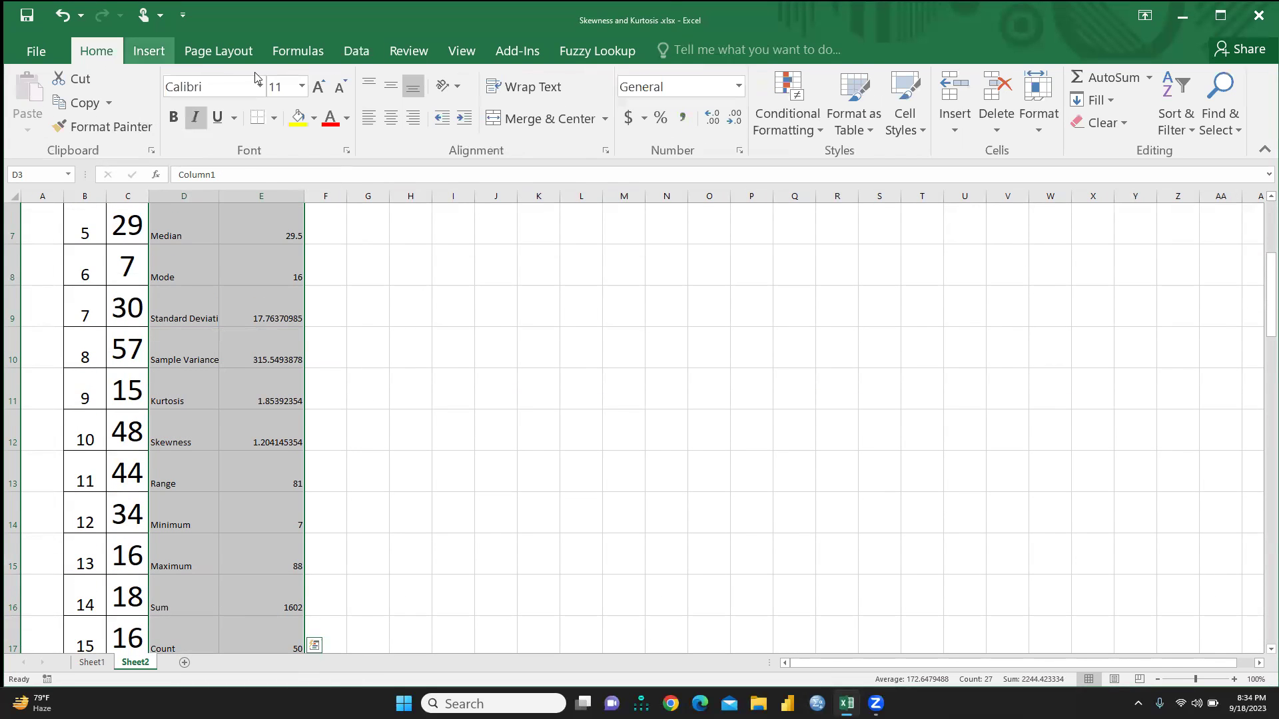
{"action": "left_click", "coordinate": [301, 85]}
{"action": "left_click", "coordinate": [274, 219]}
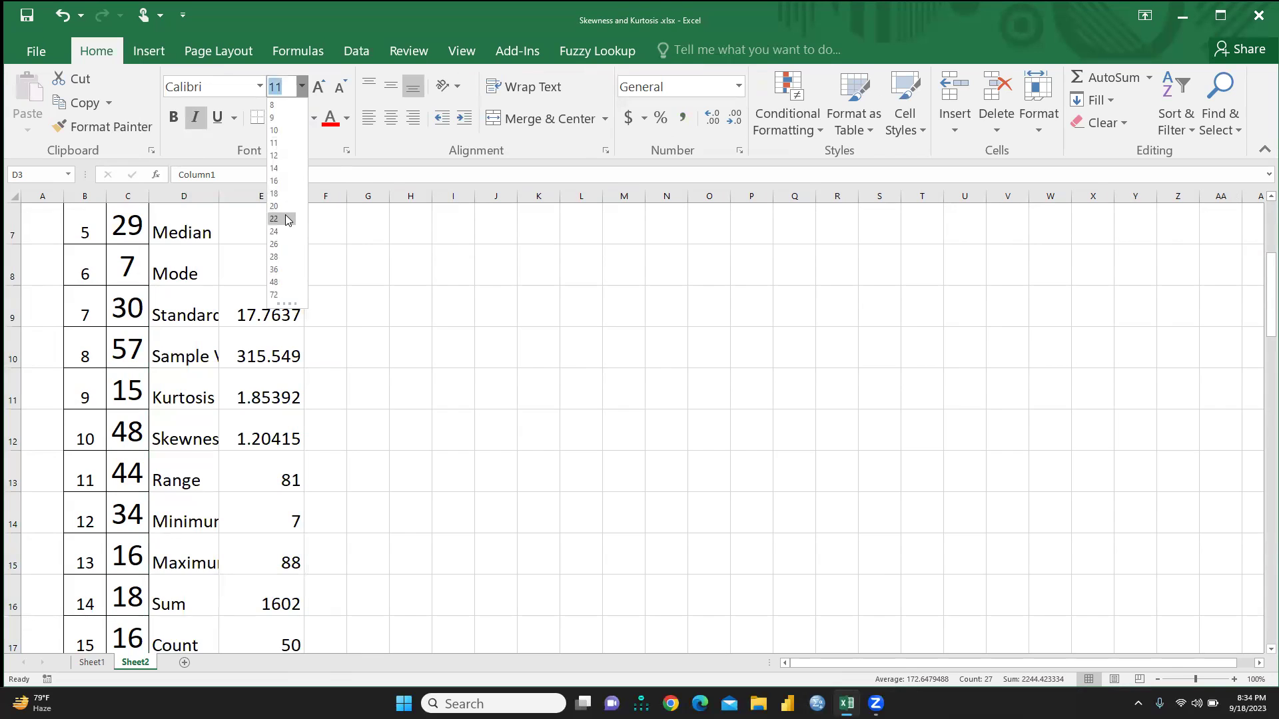
Widen columns D and E to fit, and merge and center the D3:E3 header
{"action": "scroll", "coordinate": [342, 251], "scroll_direction": "up", "scroll_amount": 2}
{"action": "left_click_drag", "start_coordinate": [219, 196], "coordinate": [243, 197]}
{"action": "left_click_drag", "start_coordinate": [327, 196], "coordinate": [380, 196]}
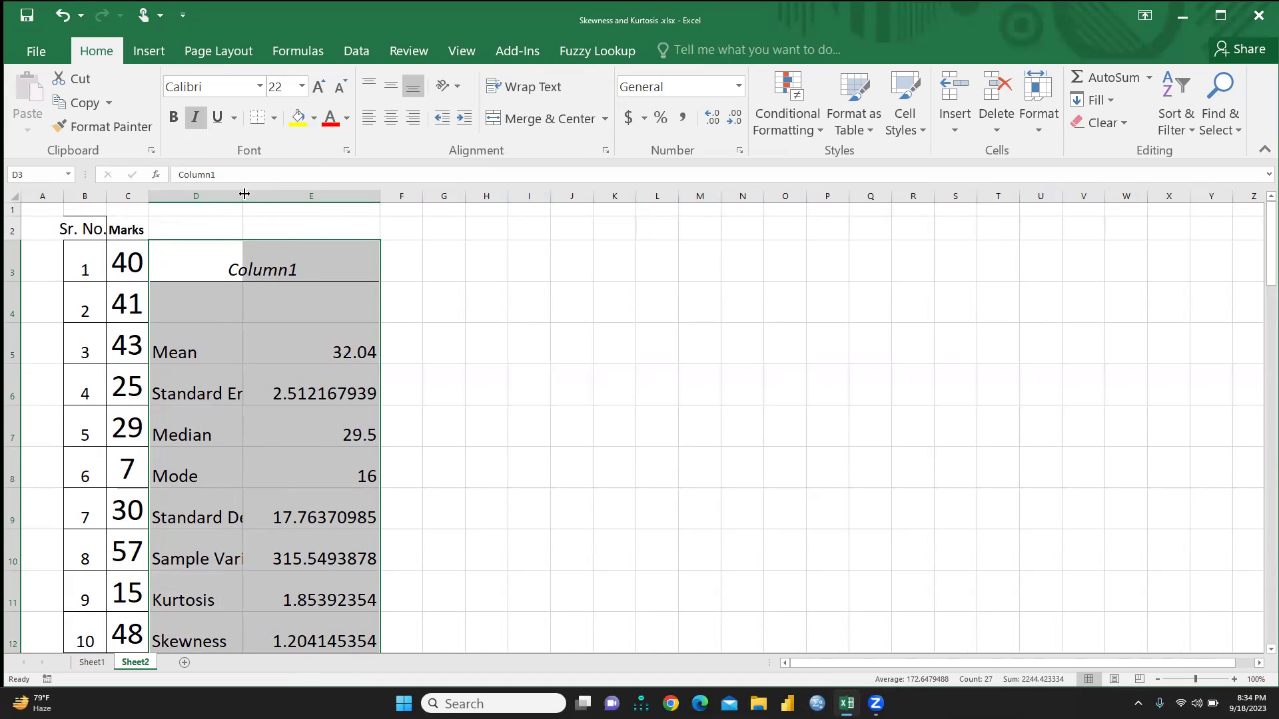
{"action": "left_click_drag", "start_coordinate": [243, 196], "coordinate": [277, 196]}
{"action": "left_click_drag", "start_coordinate": [270, 245], "coordinate": [362, 262]}
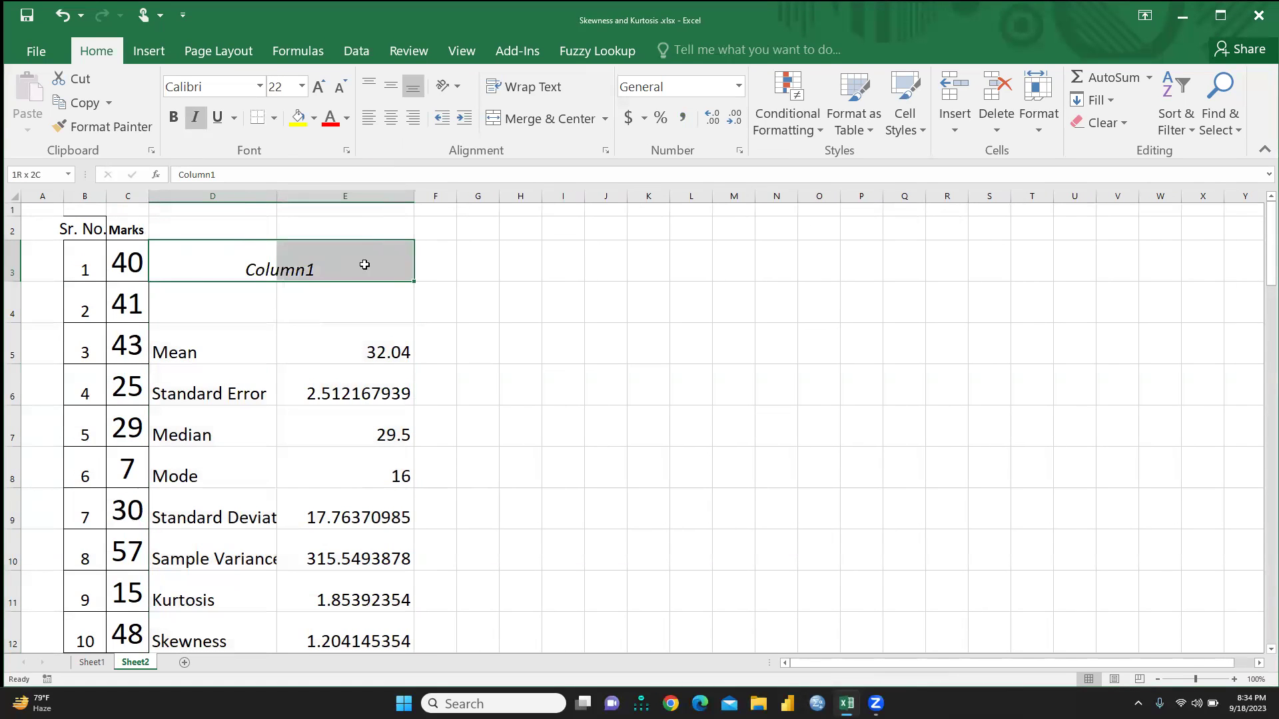
{"action": "left_click", "coordinate": [500, 120]}
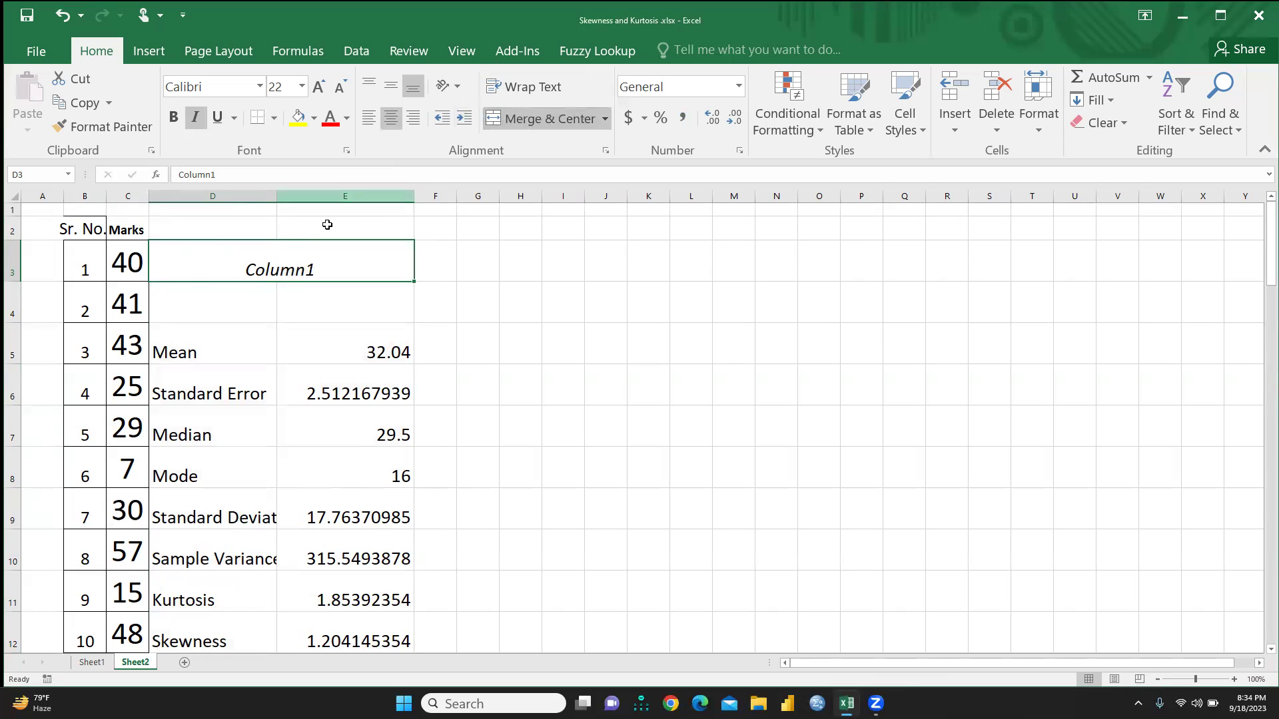
Replace the merged Column1 heading with 'Summary Statistics' in bold
{"action": "double_click", "coordinate": [329, 269]}
{"action": "left_click_drag", "start_coordinate": [329, 269], "coordinate": [230, 269]}
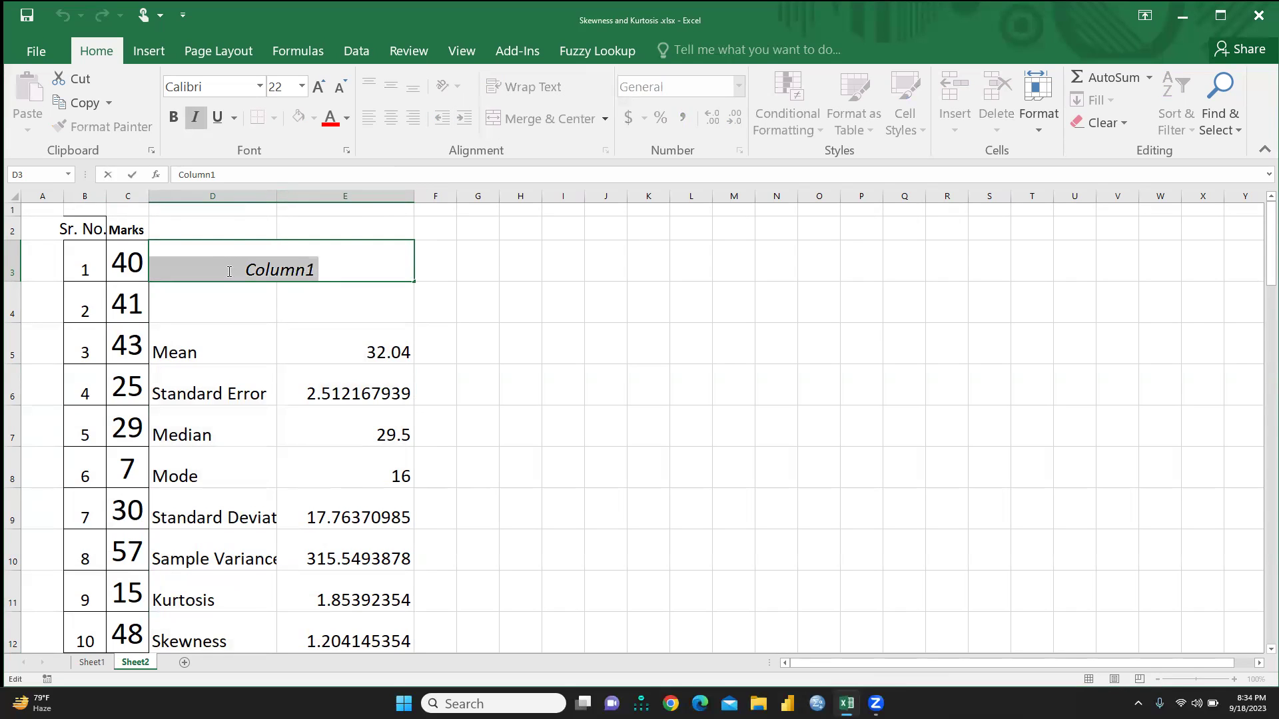
{"action": "key", "text": "BackSpace"}
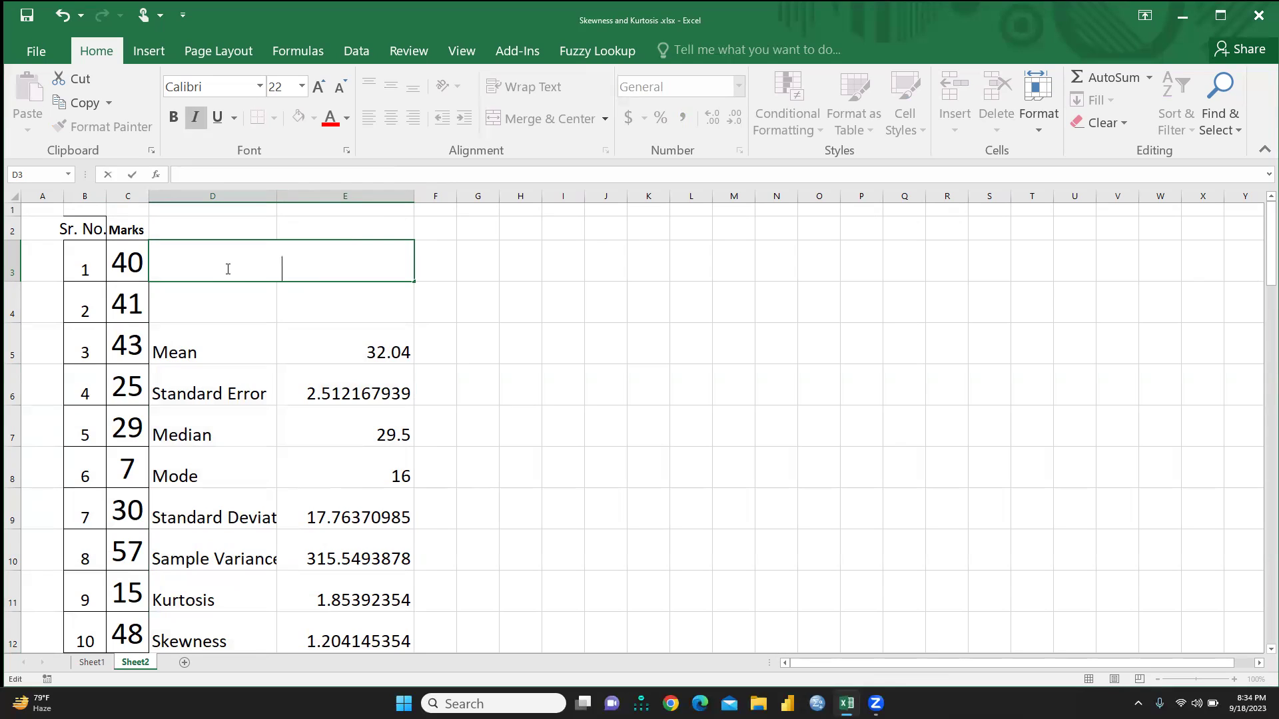
{"action": "type", "text": "Summary Stati"}
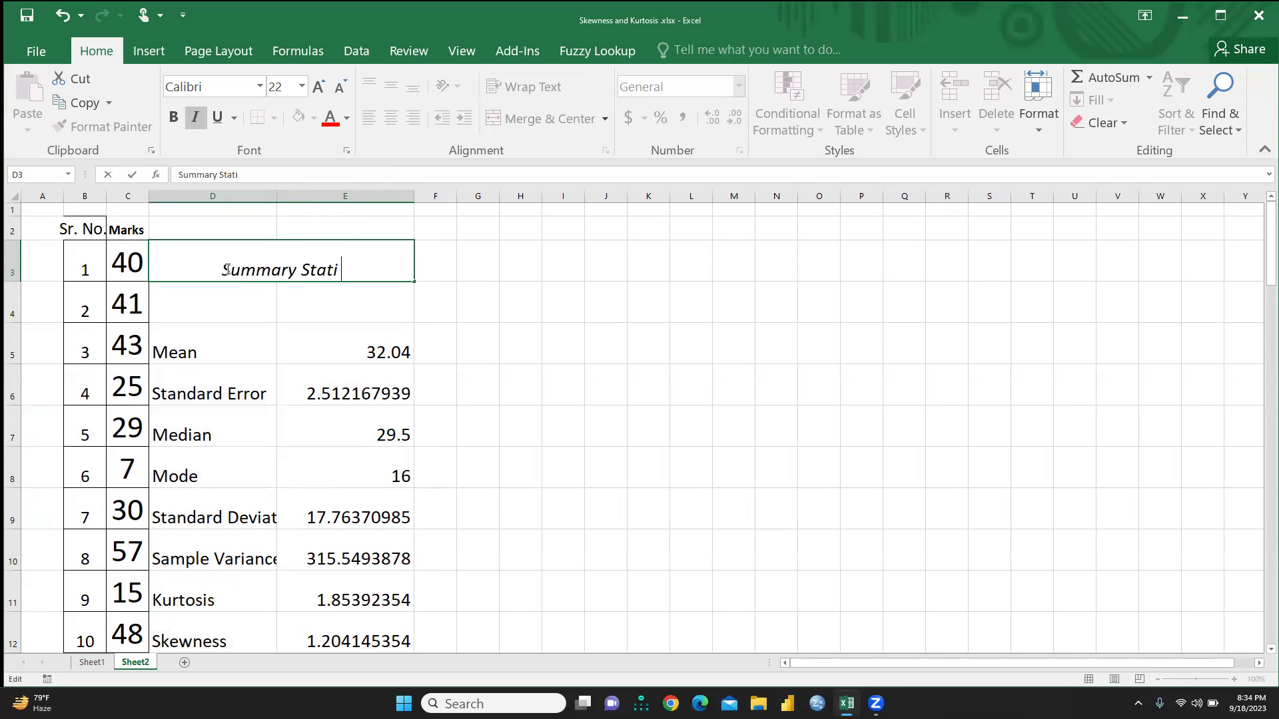
{"action": "type", "text": "stics"}
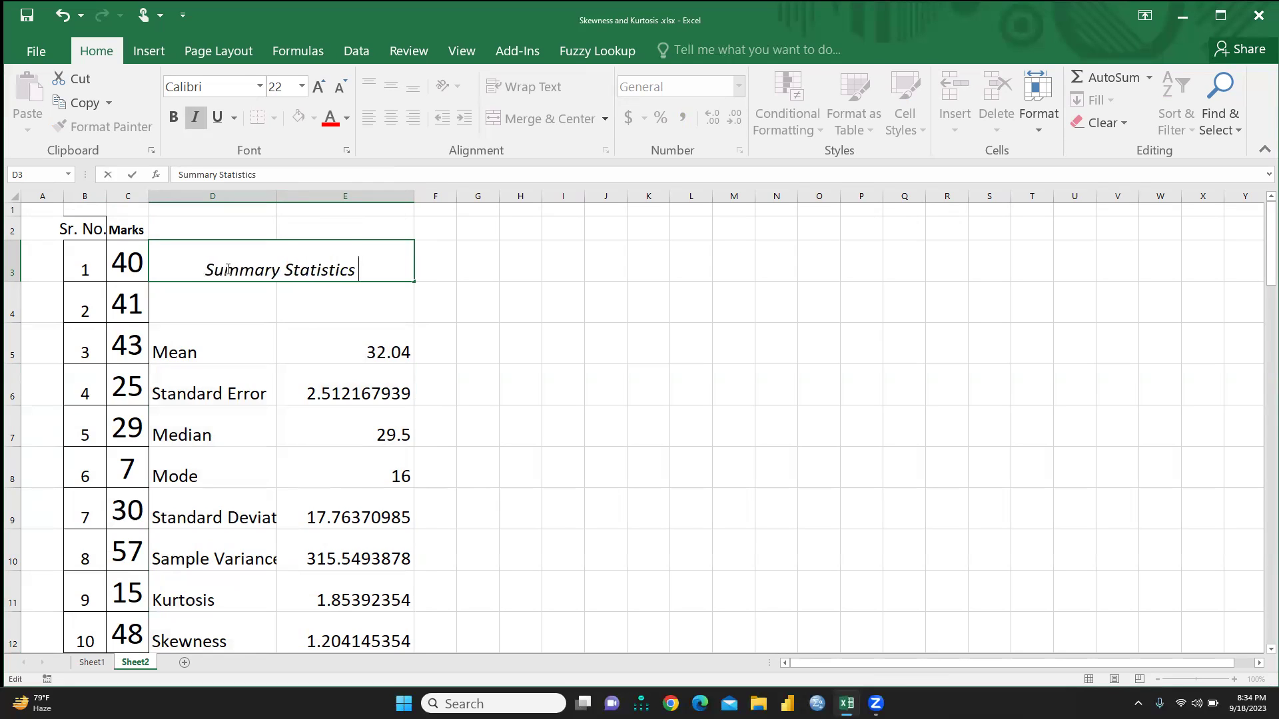
{"action": "left_click", "coordinate": [132, 175]}
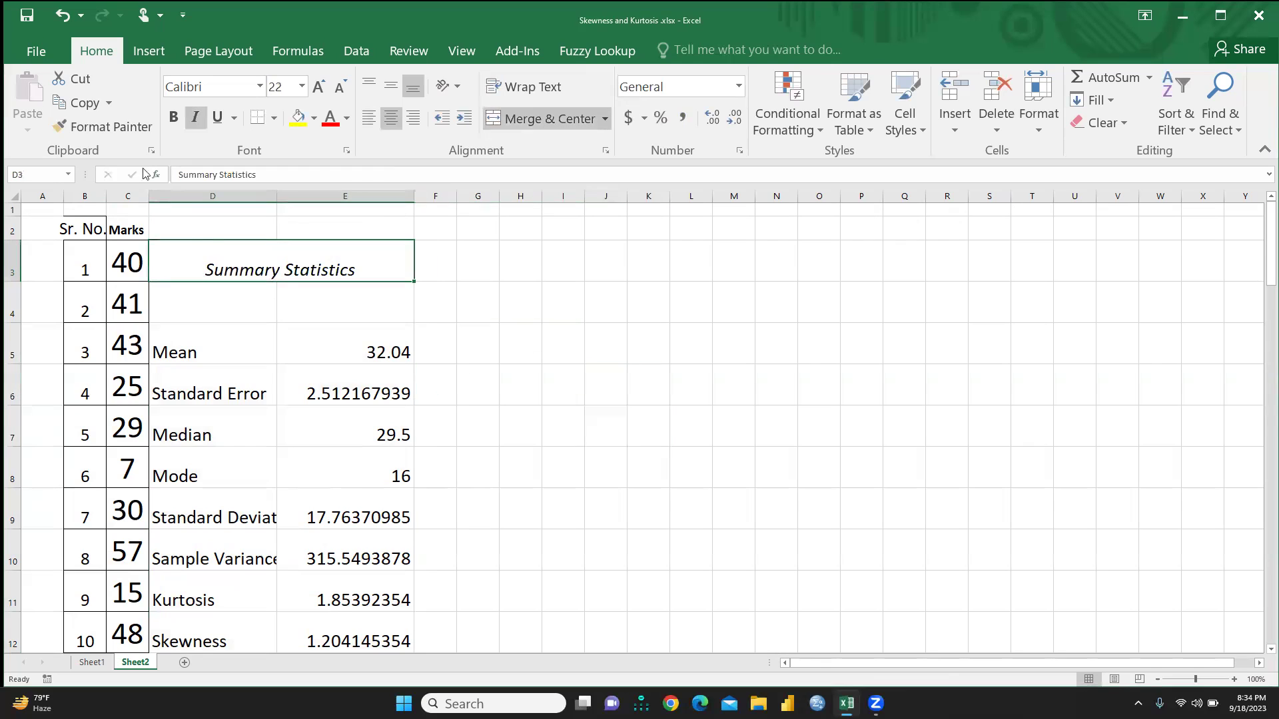
{"action": "left_click", "coordinate": [175, 120]}
{"action": "left_click", "coordinate": [696, 375]}
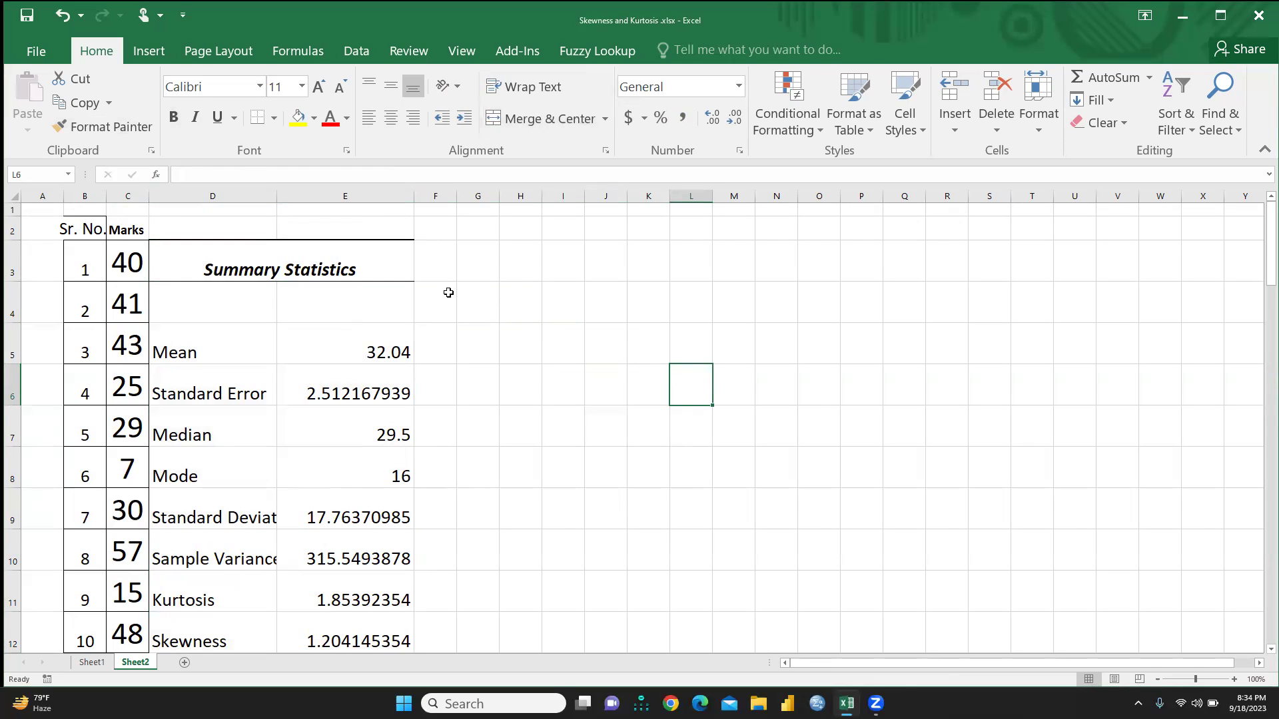
Apply All Borders to D3:E17 and widen column F
{"action": "left_click_drag", "start_coordinate": [303, 252], "coordinate": [271, 399]}
{"action": "left_click", "coordinate": [274, 117]}
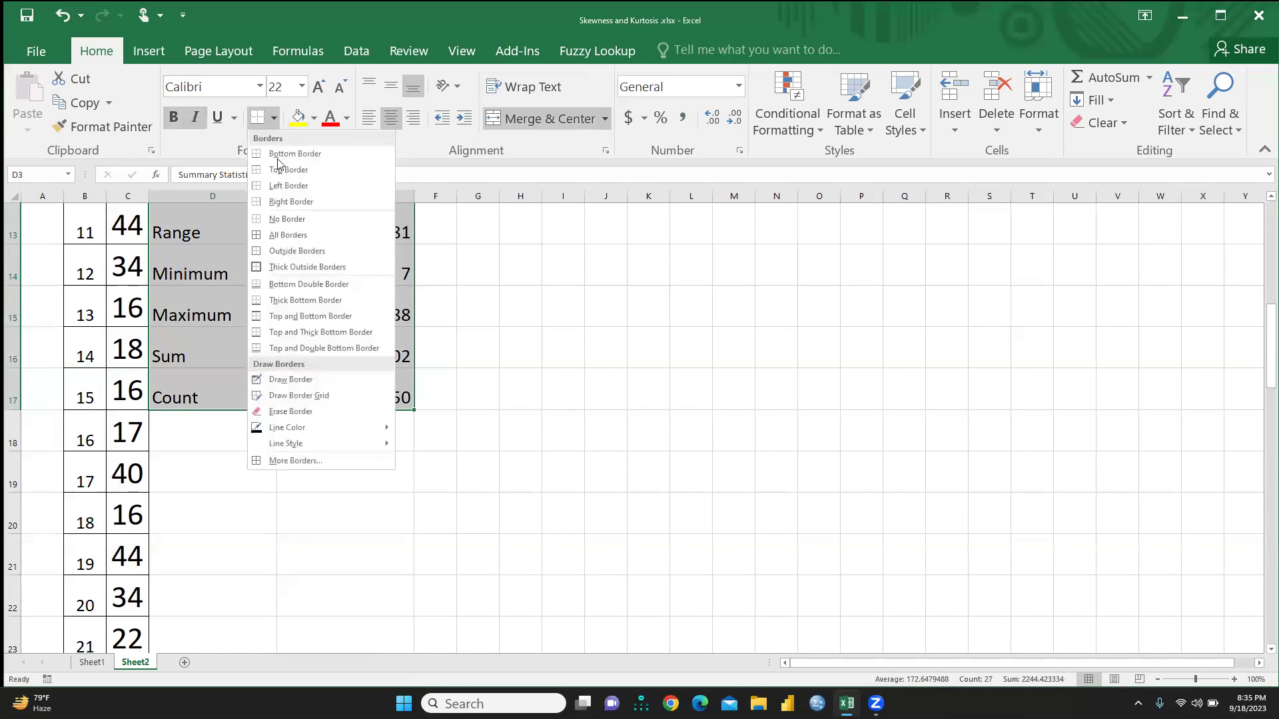
{"action": "left_click", "coordinate": [273, 238]}
{"action": "scroll", "coordinate": [279, 266], "scroll_direction": "up", "scroll_amount": 4}
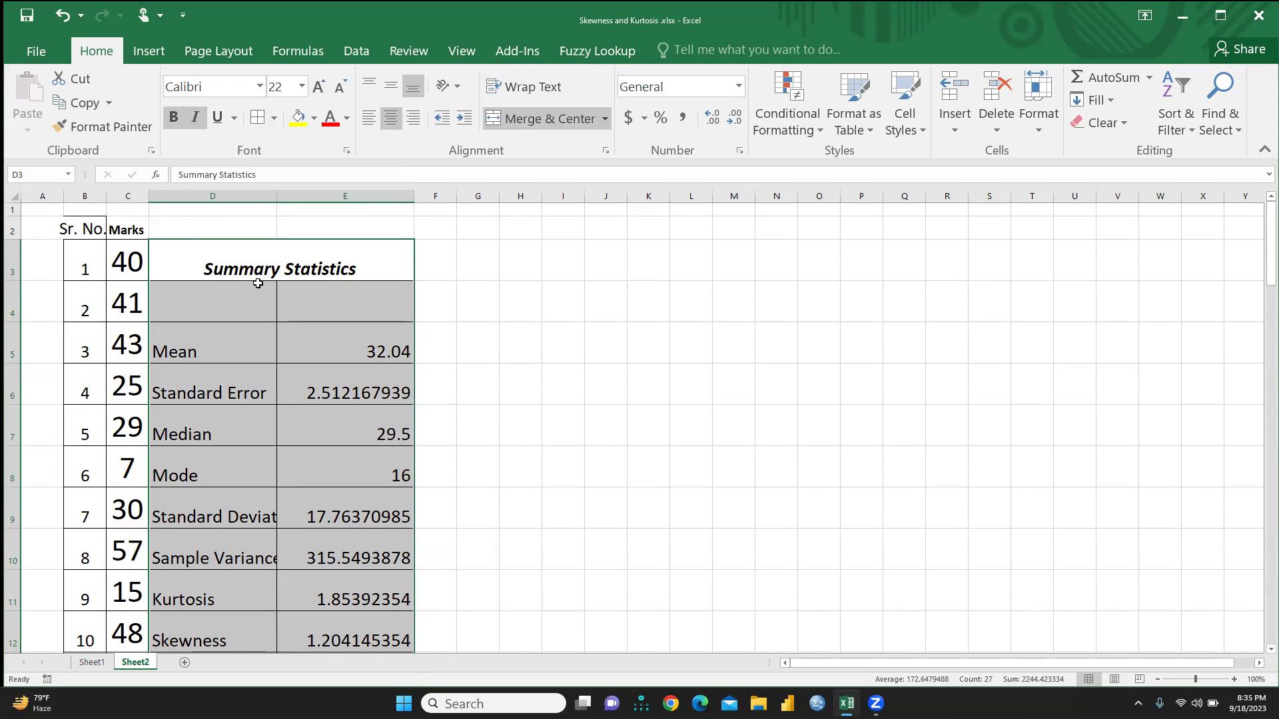
{"action": "left_click_drag", "start_coordinate": [456, 196], "coordinate": [493, 196]}
{"action": "left_click", "coordinate": [457, 256]}
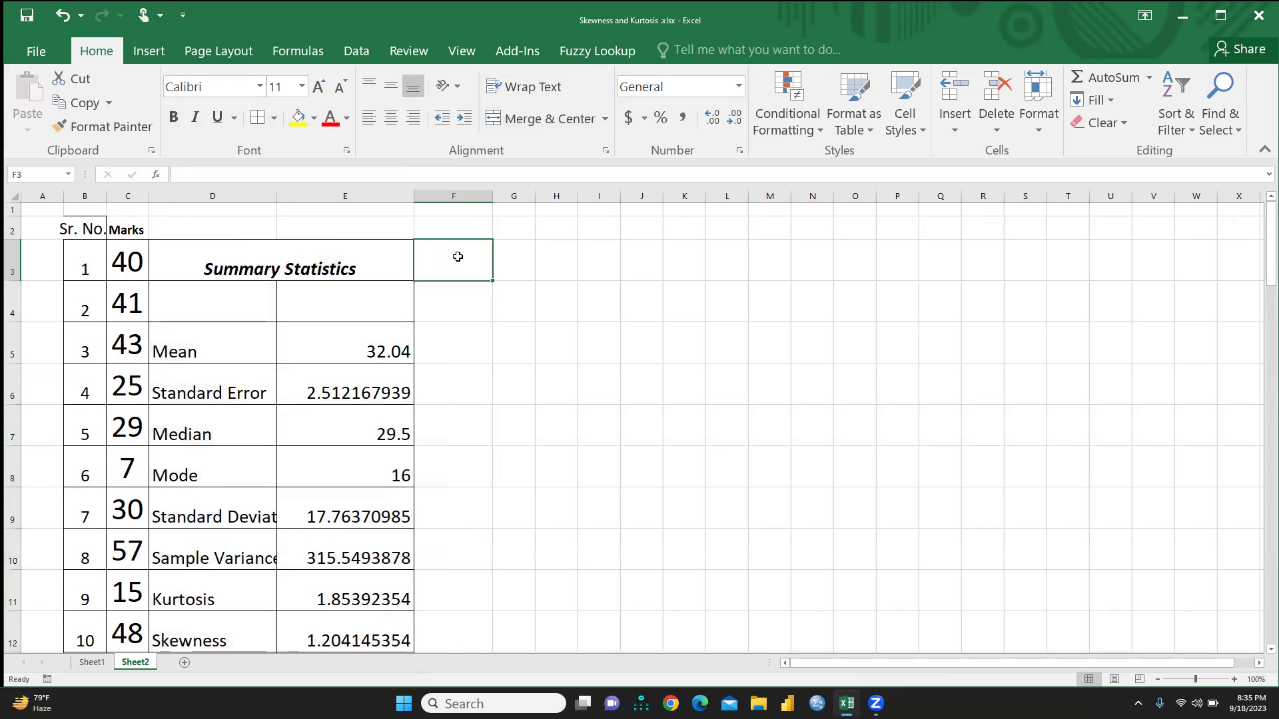
Enter a 'Bin' heading in F3, formatted 22 pt bold
{"action": "type", "text": "Bin"}
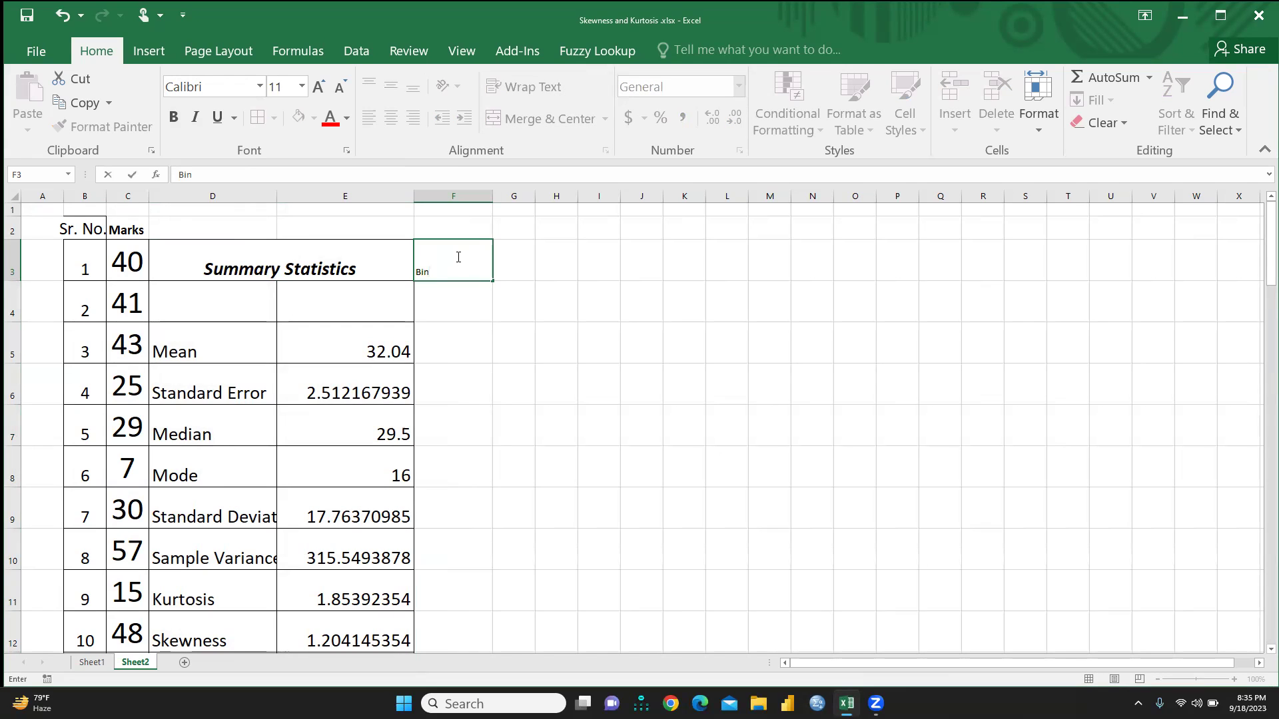
{"action": "left_click", "coordinate": [564, 399]}
{"action": "left_click", "coordinate": [443, 269]}
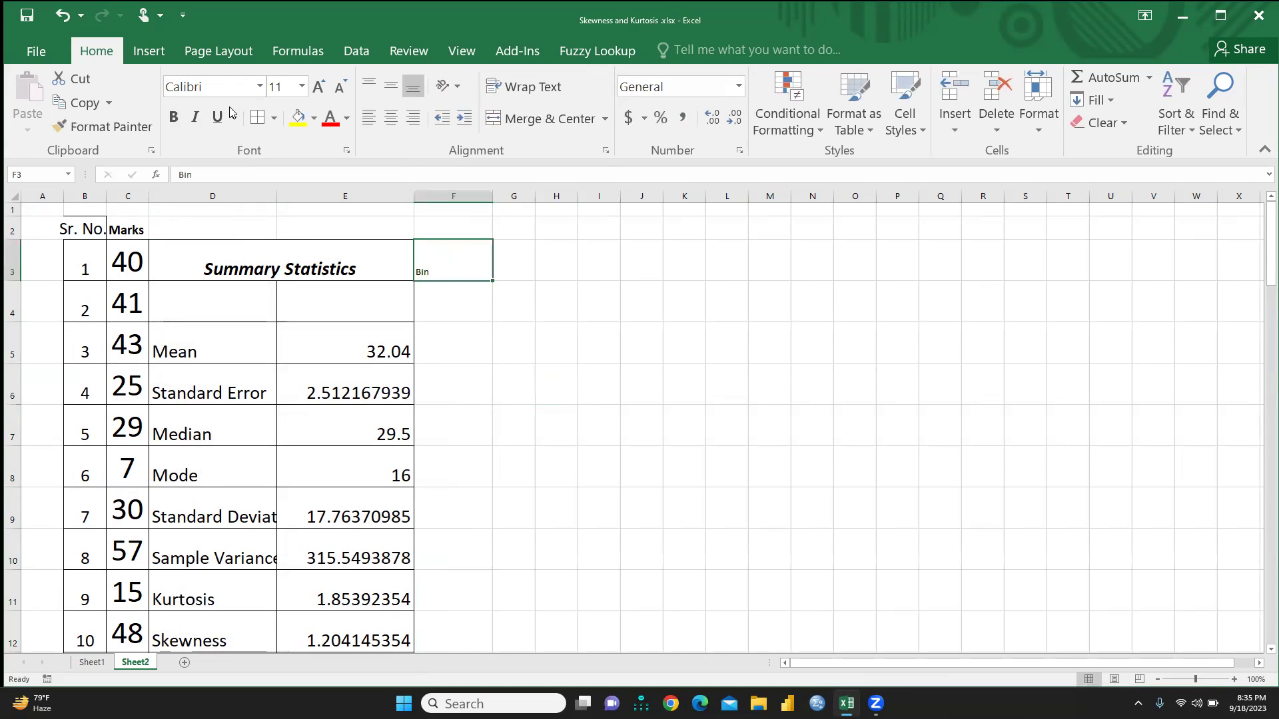
{"action": "left_click", "coordinate": [302, 86]}
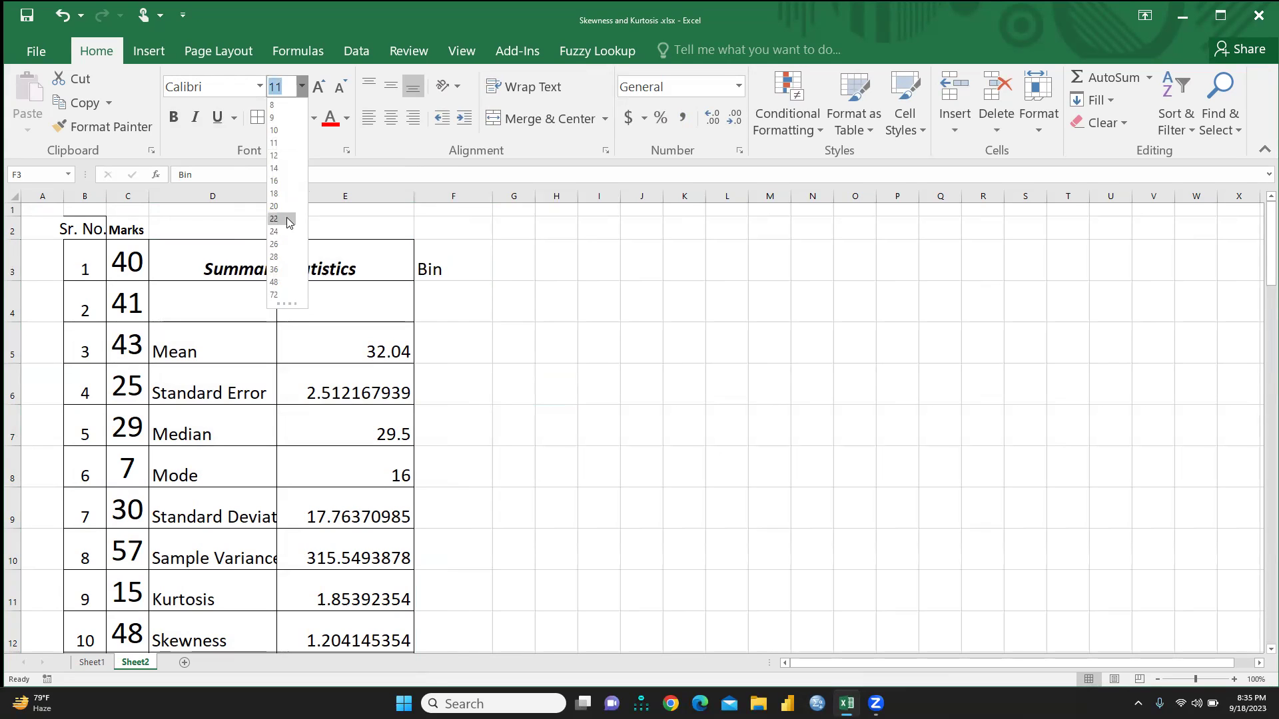
{"action": "left_click", "coordinate": [287, 220]}
{"action": "left_click", "coordinate": [173, 117]}
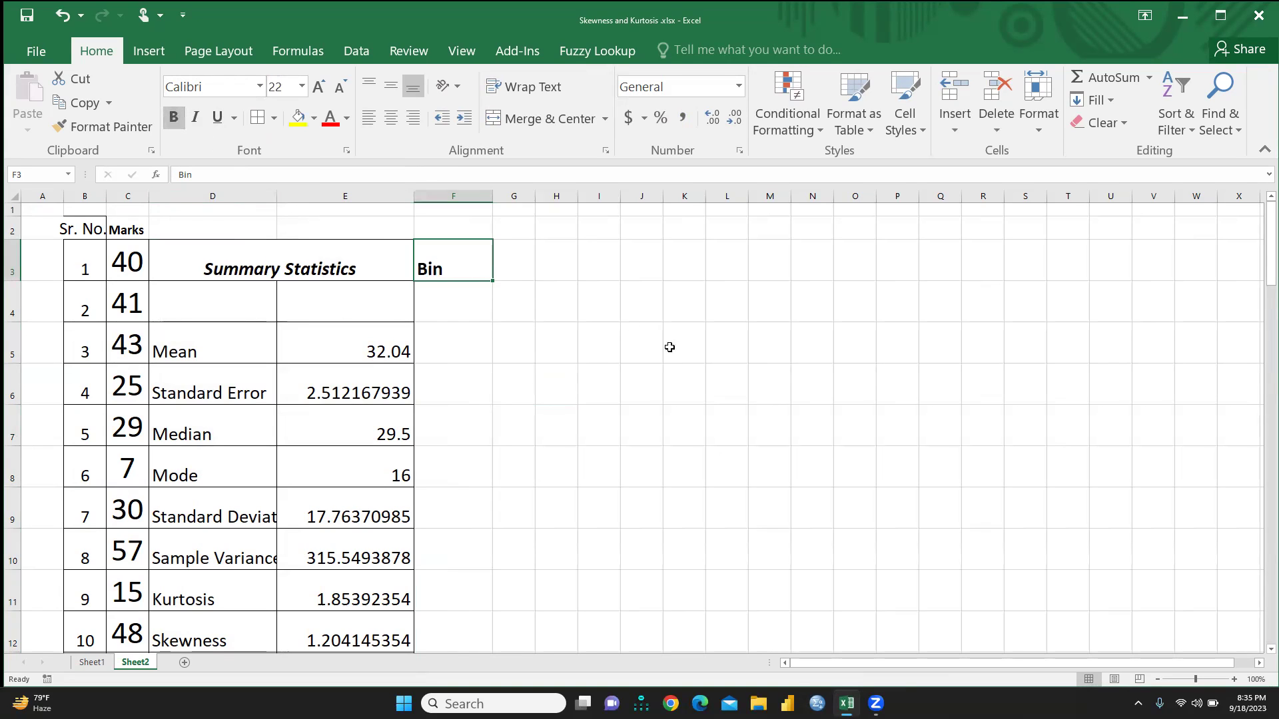
{"action": "left_click", "coordinate": [656, 349]}
Put borders around the Bin column cells F3:F9
{"action": "left_click_drag", "start_coordinate": [441, 251], "coordinate": [448, 331]}
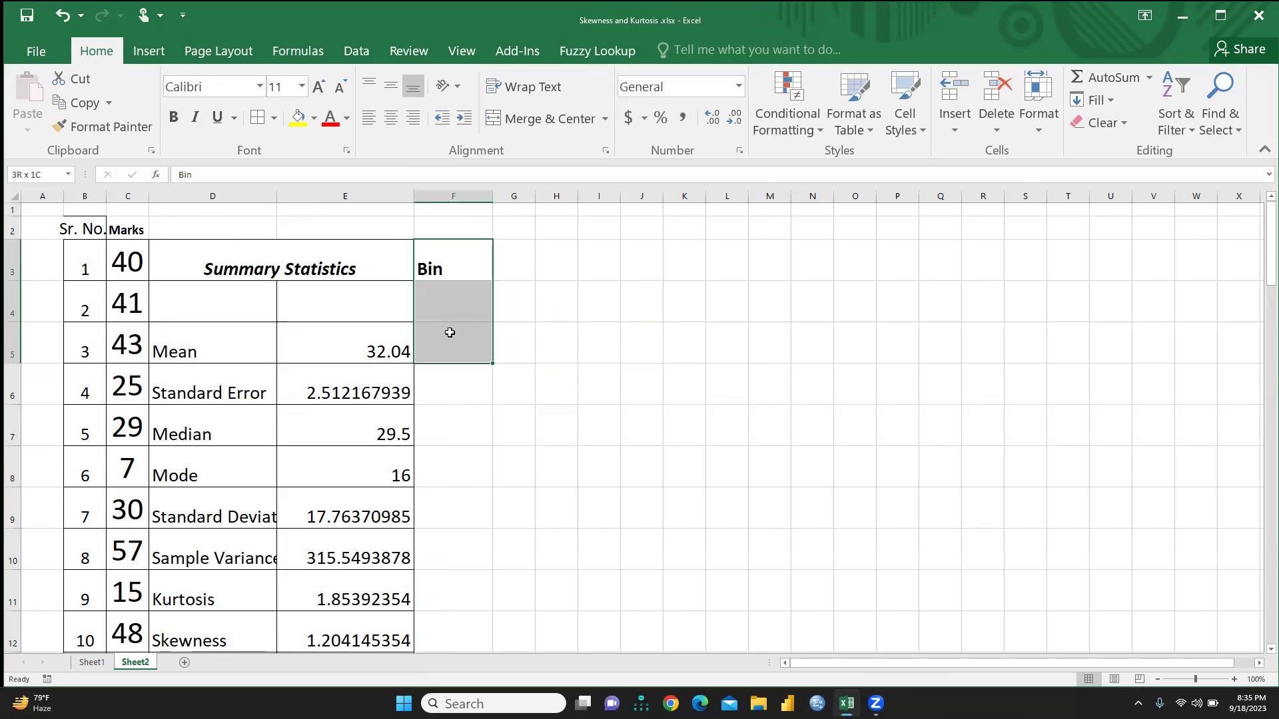
{"action": "left_click", "coordinate": [459, 309]}
{"action": "left_click_drag", "start_coordinate": [445, 250], "coordinate": [466, 509]}
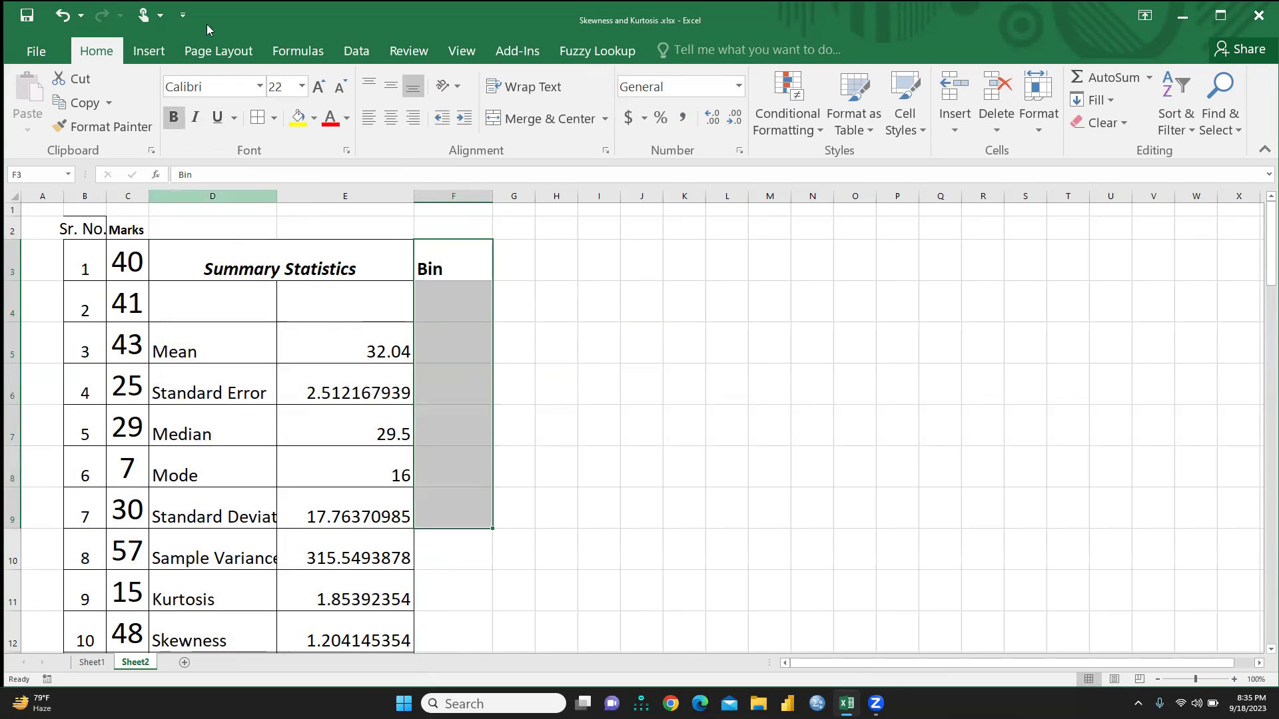
{"action": "left_click", "coordinate": [257, 117]}
{"action": "left_click", "coordinate": [849, 368]}
{"action": "left_click", "coordinate": [447, 303]}
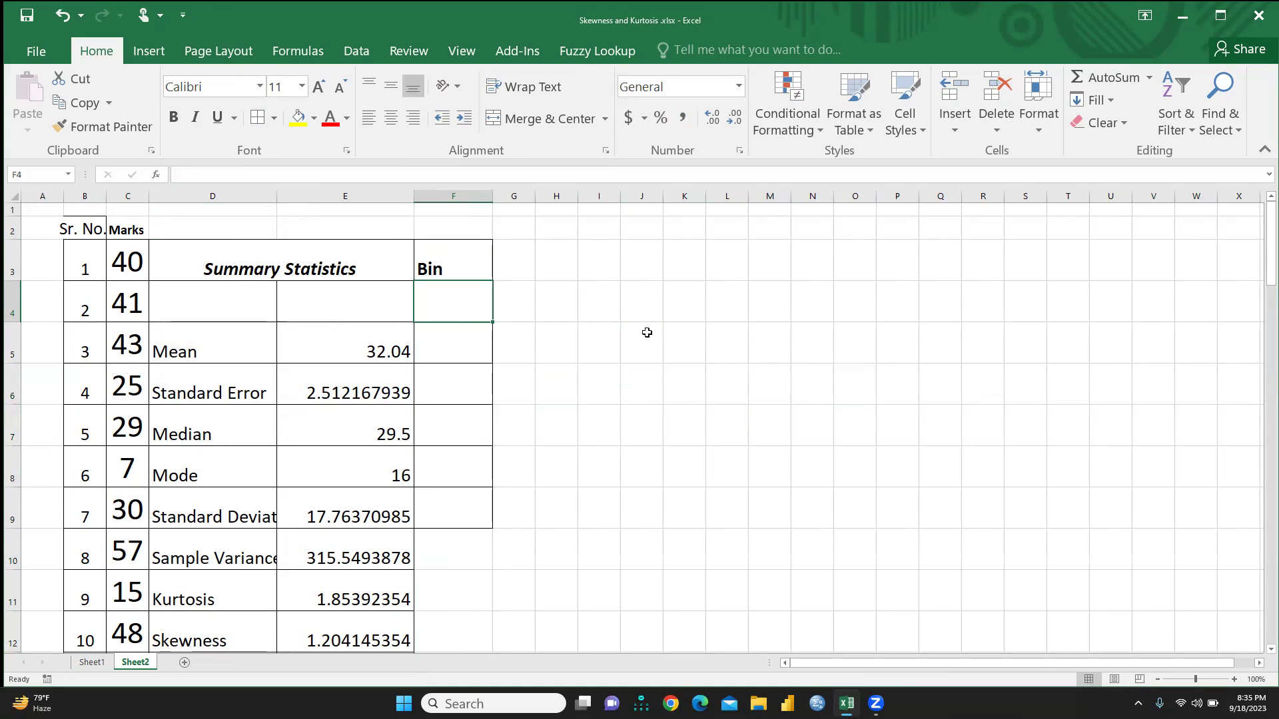
Set the Bin cells F4:F9 to font size 26
{"action": "type", "text": "="}
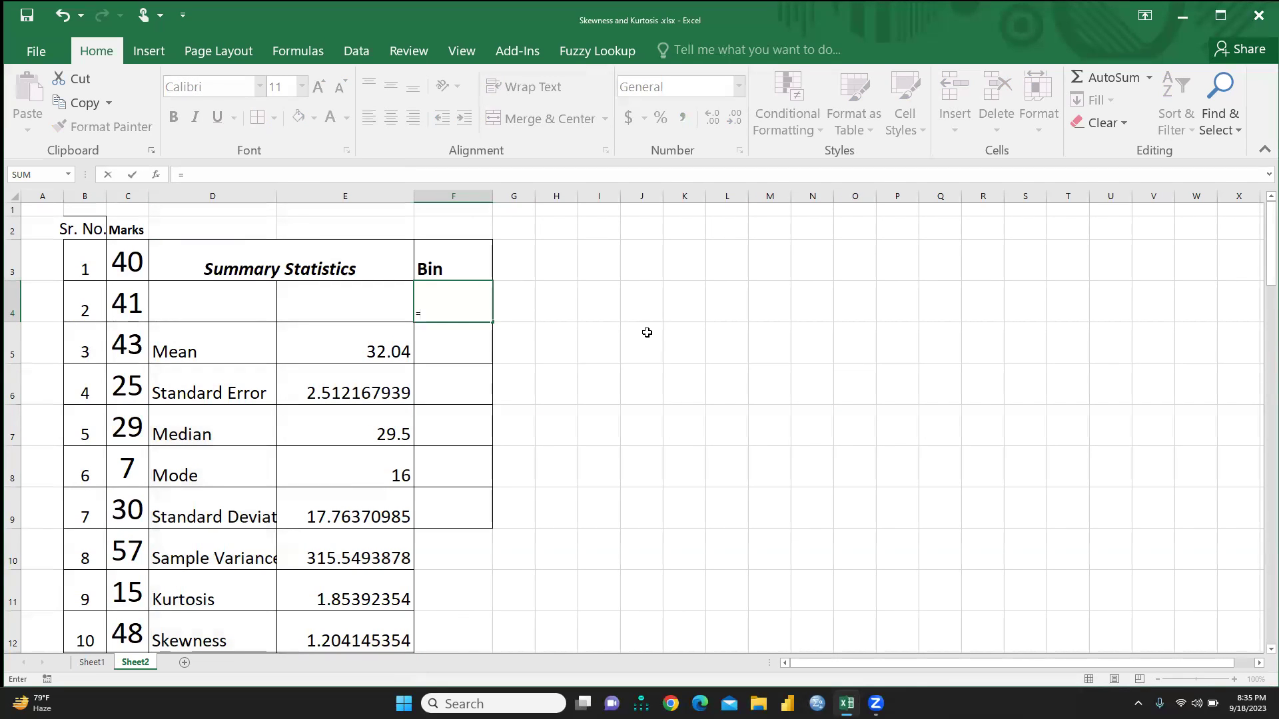
{"action": "left_click", "coordinate": [385, 348]}
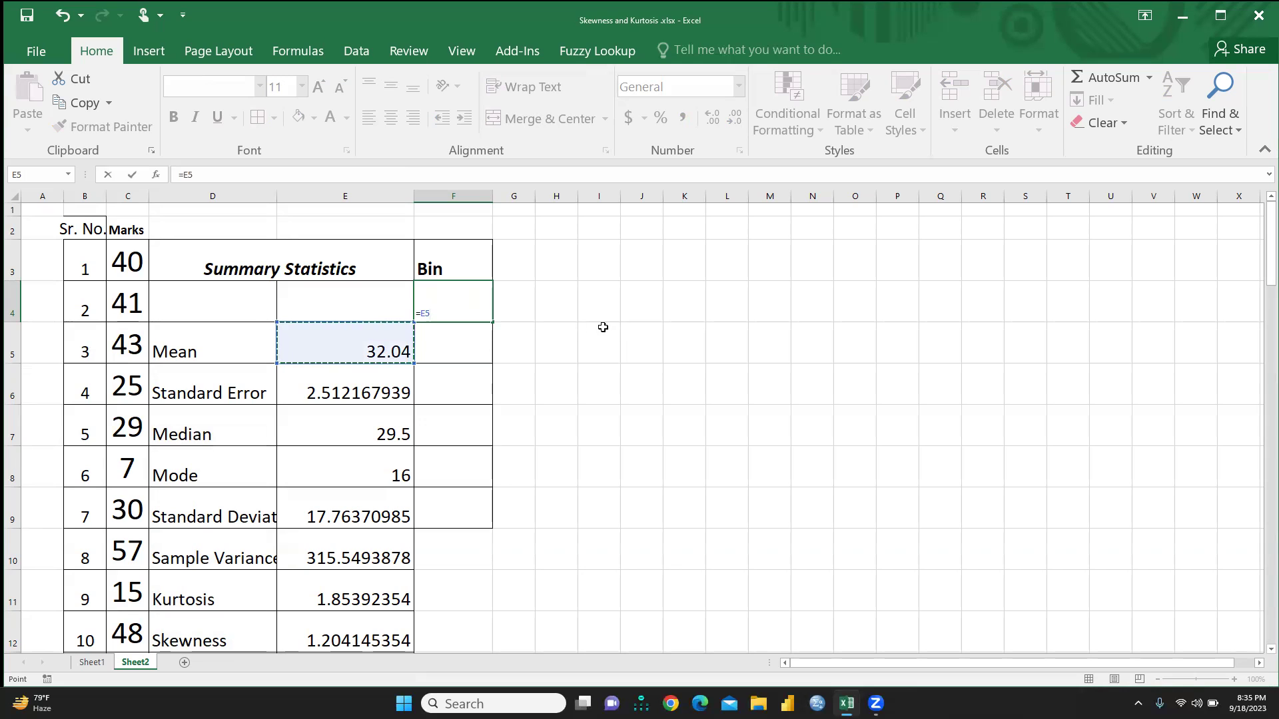
{"action": "key", "text": "BackSpace"}
{"action": "key", "text": "BackSpace"}
{"action": "key", "text": "BackSpace"}
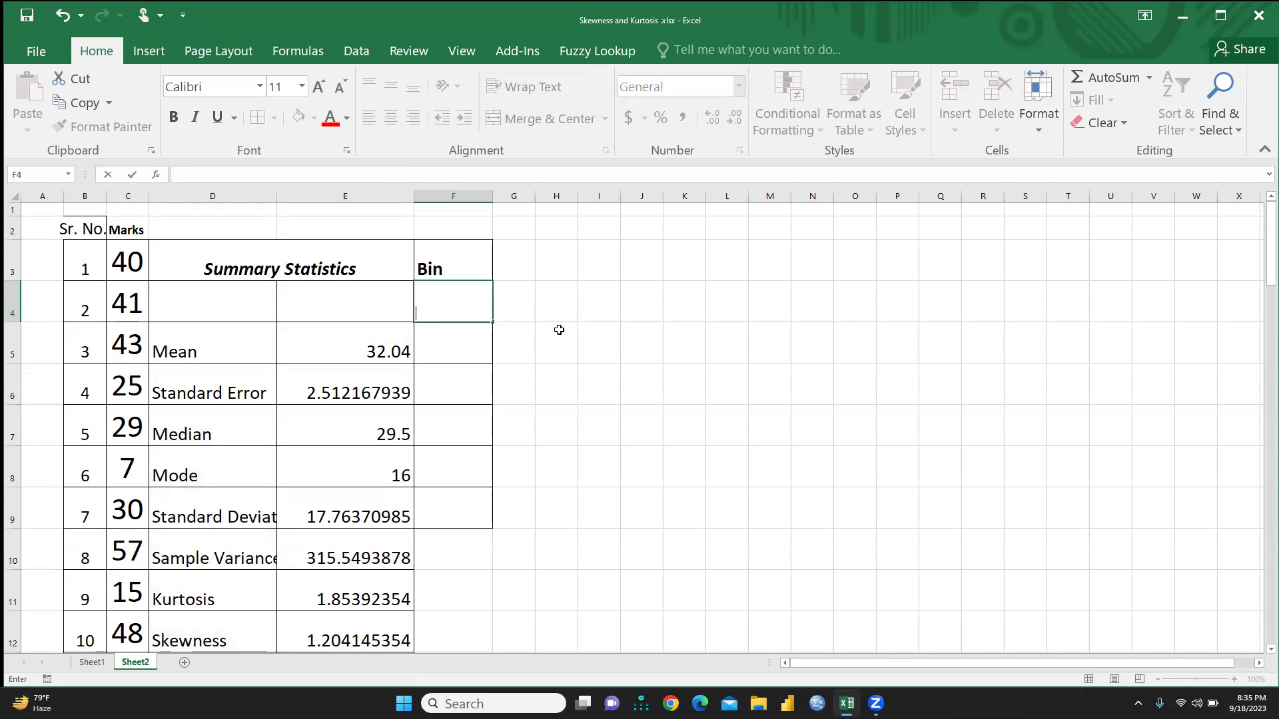
{"action": "left_click_drag", "start_coordinate": [437, 294], "coordinate": [432, 520]}
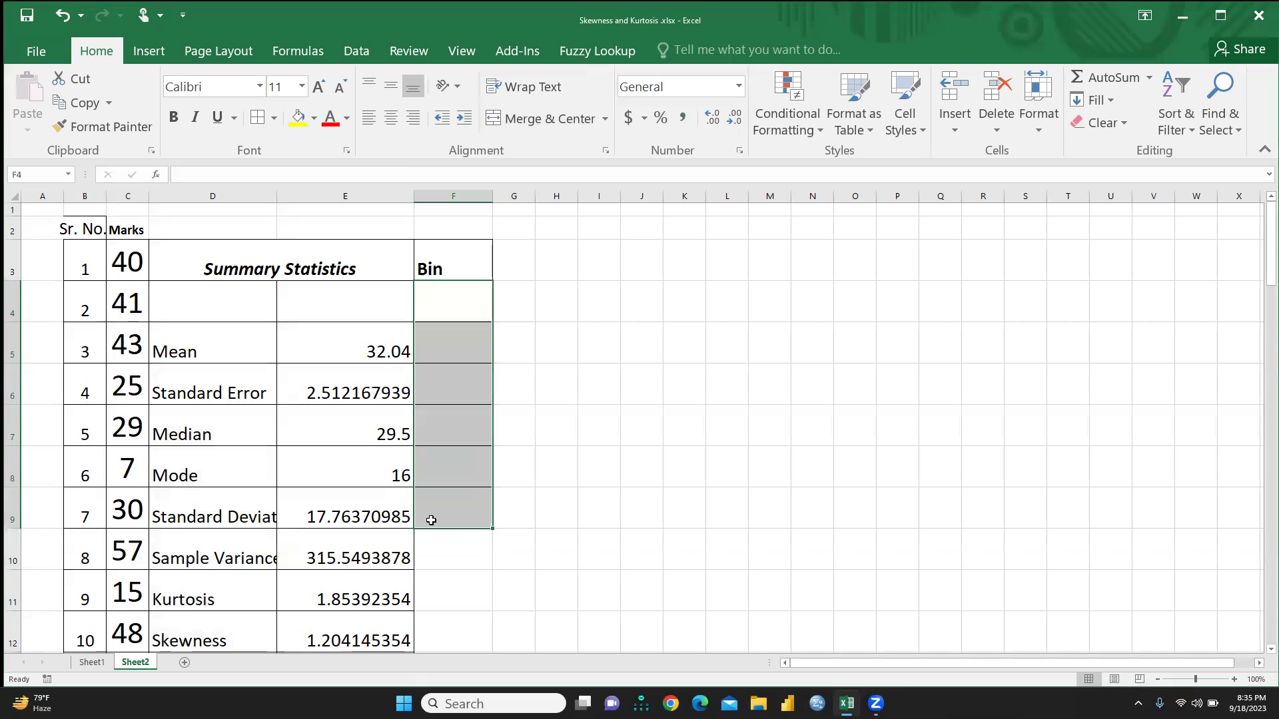
{"action": "left_click", "coordinate": [301, 86]}
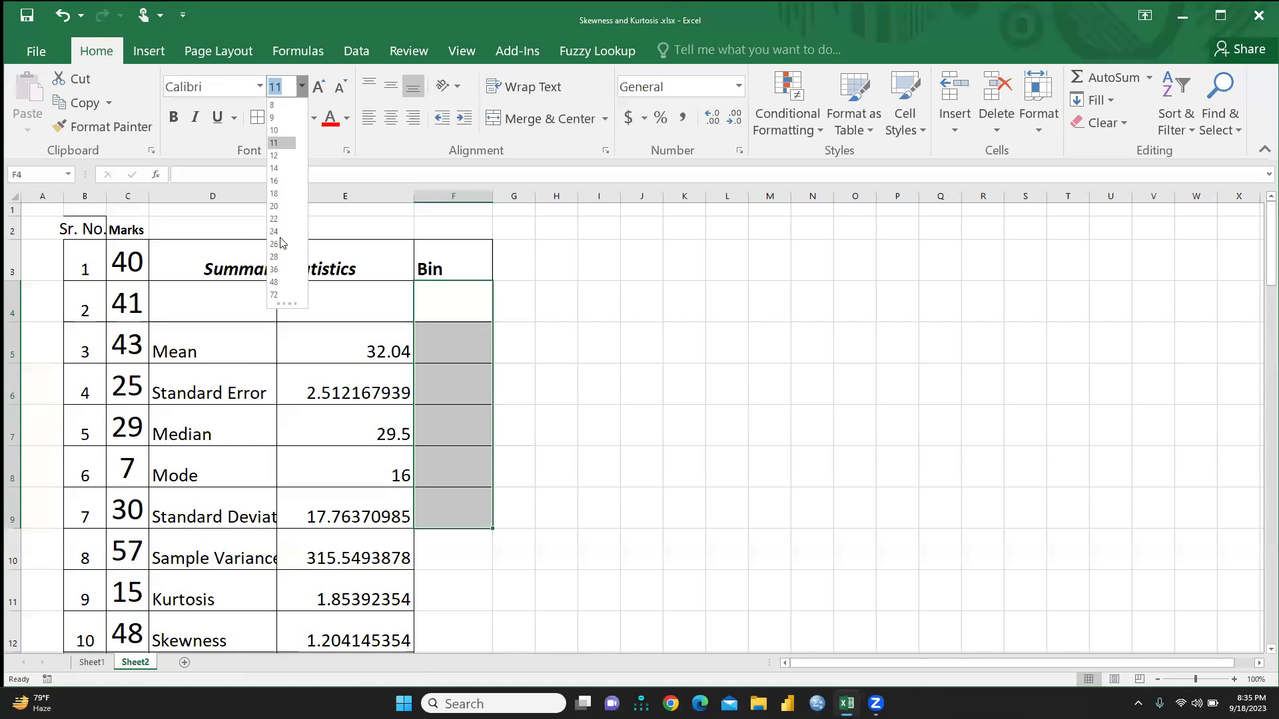
{"action": "left_click", "coordinate": [281, 245]}
{"action": "left_click", "coordinate": [733, 389]}
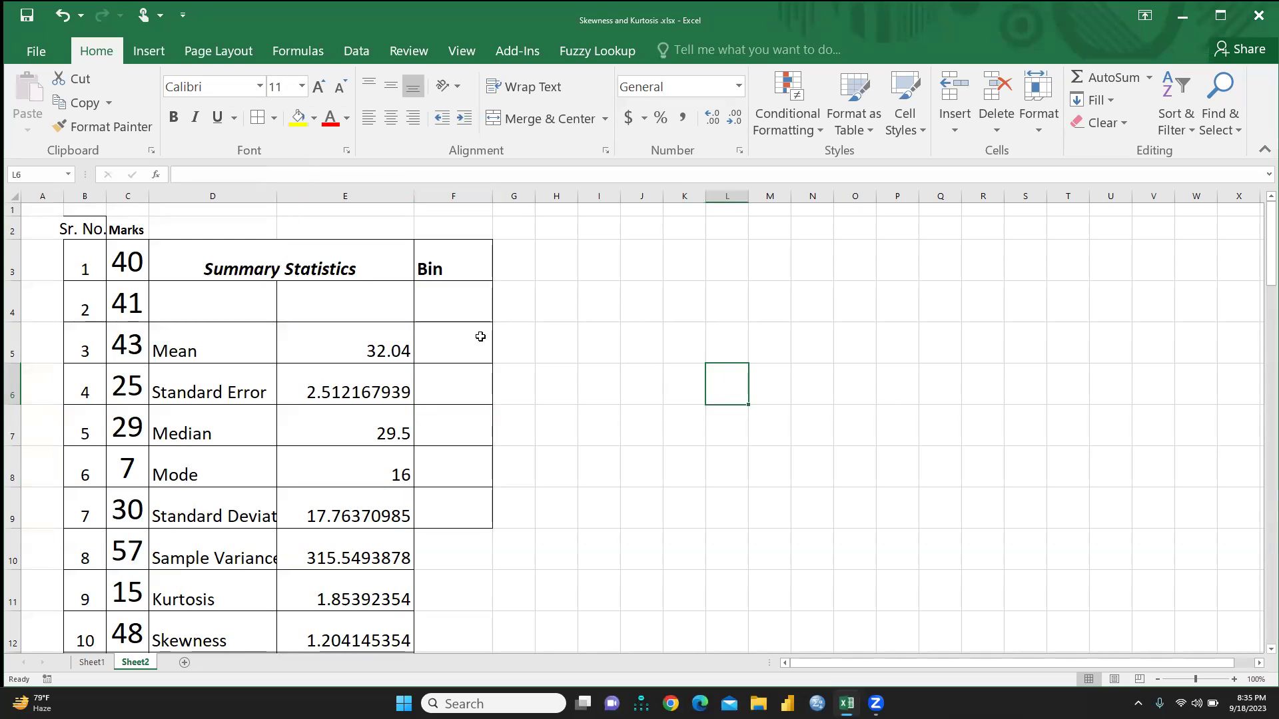
Enter =E5-3*E9 in F4 so the first bin shows -21.25
{"action": "left_click", "coordinate": [440, 302]}
{"action": "type", "text": "="}
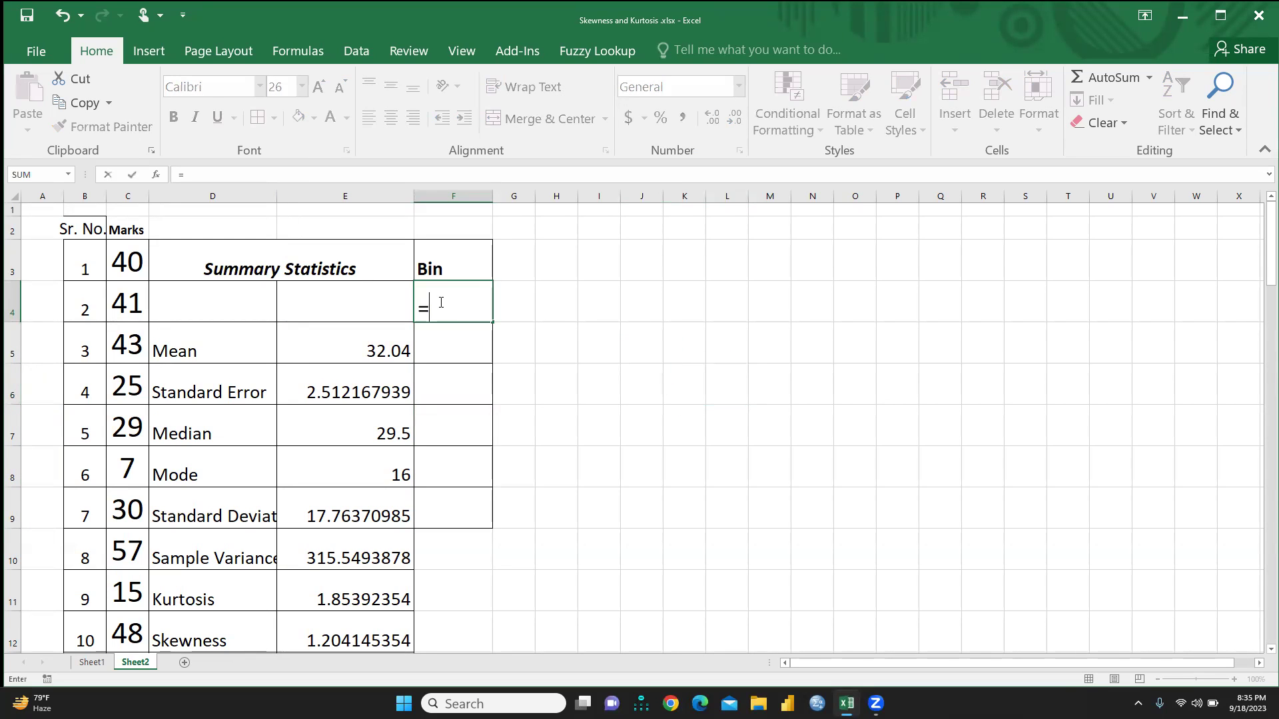
{"action": "left_click", "coordinate": [382, 350]}
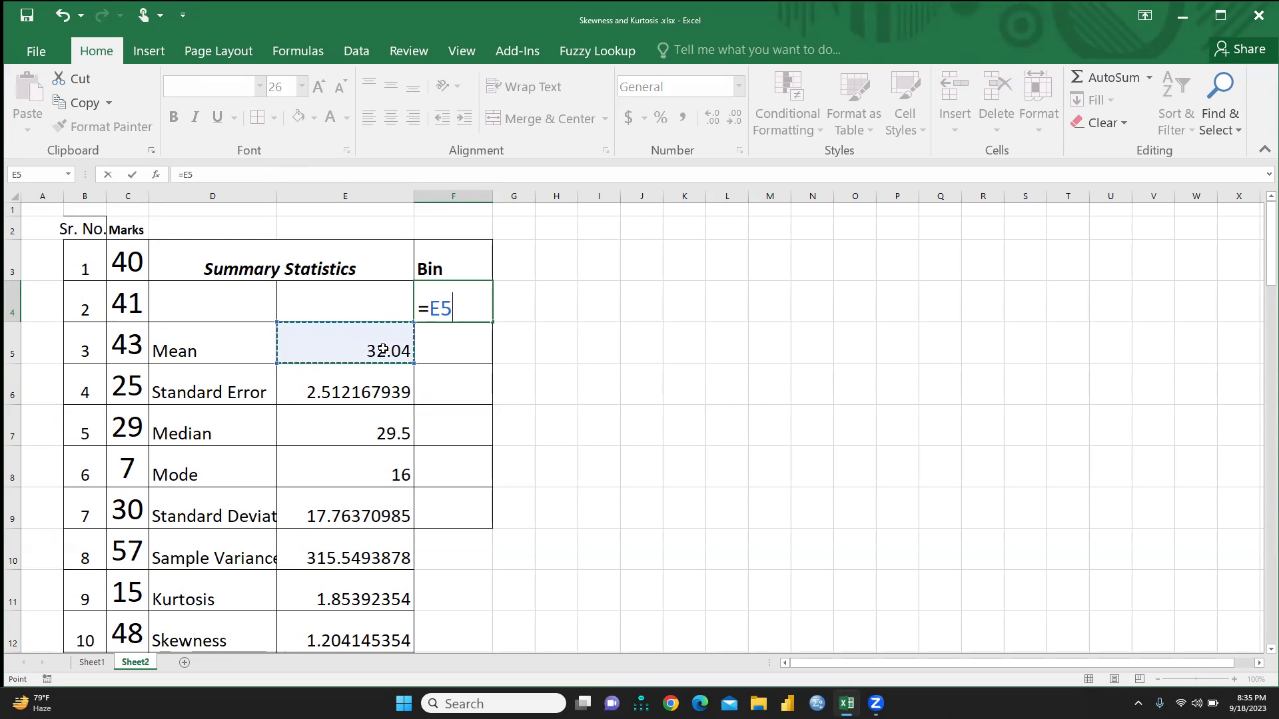
{"action": "type", "text": "_"}
{"action": "key", "text": "BackSpace"}
{"action": "type", "text": "-3*"}
{"action": "left_click", "coordinate": [354, 514]}
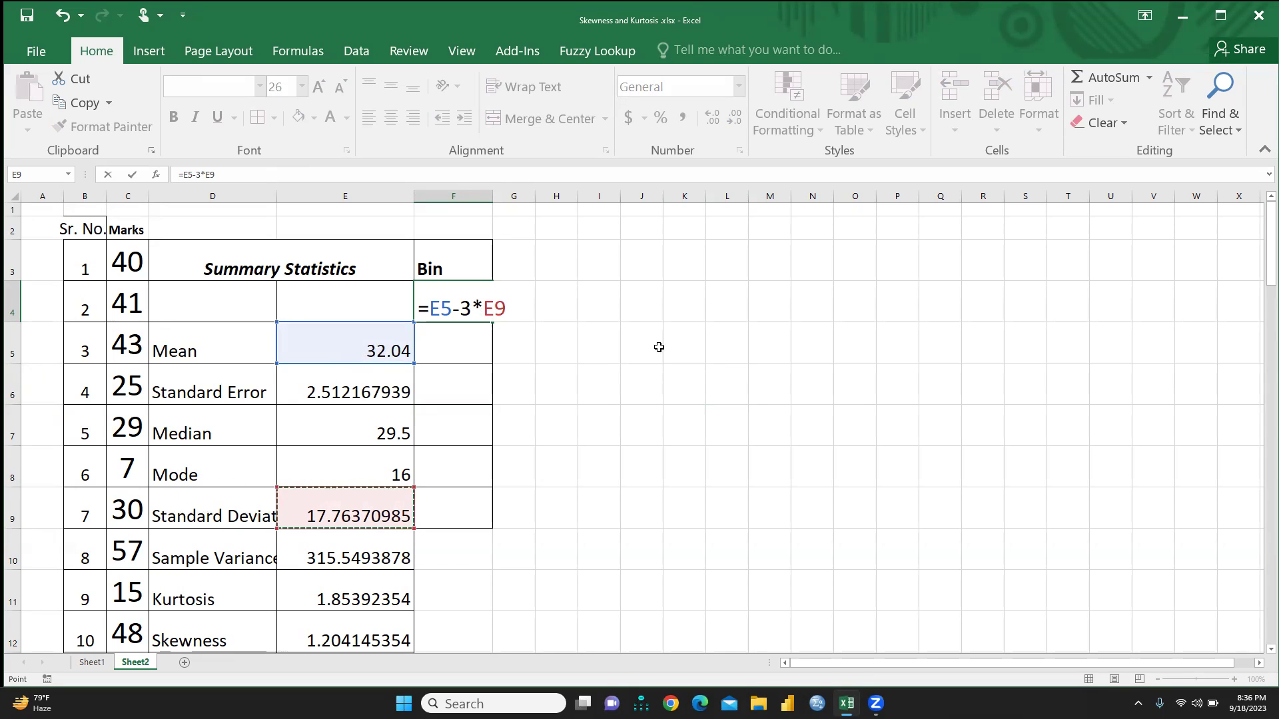
{"action": "key", "text": "Return"}
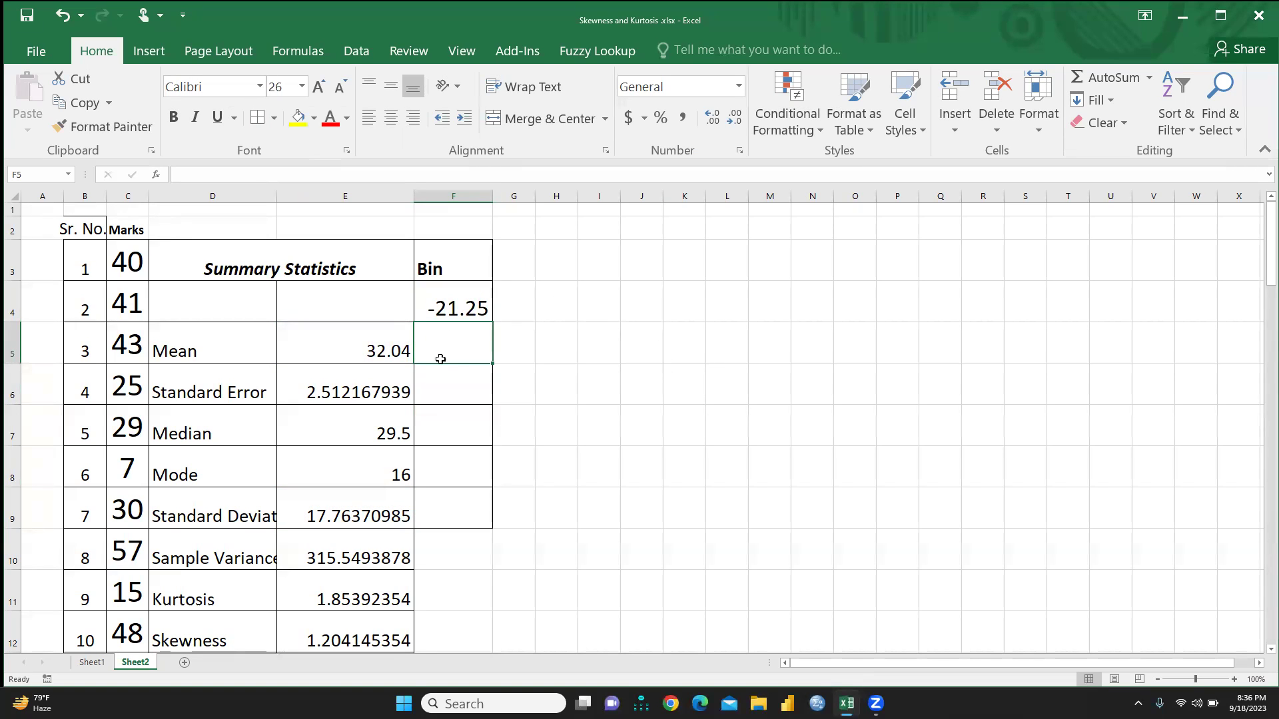
Widen column F, enter =F4+E9 in F5, and fill it down to F9
{"action": "left_click_drag", "start_coordinate": [495, 196], "coordinate": [512, 196]}
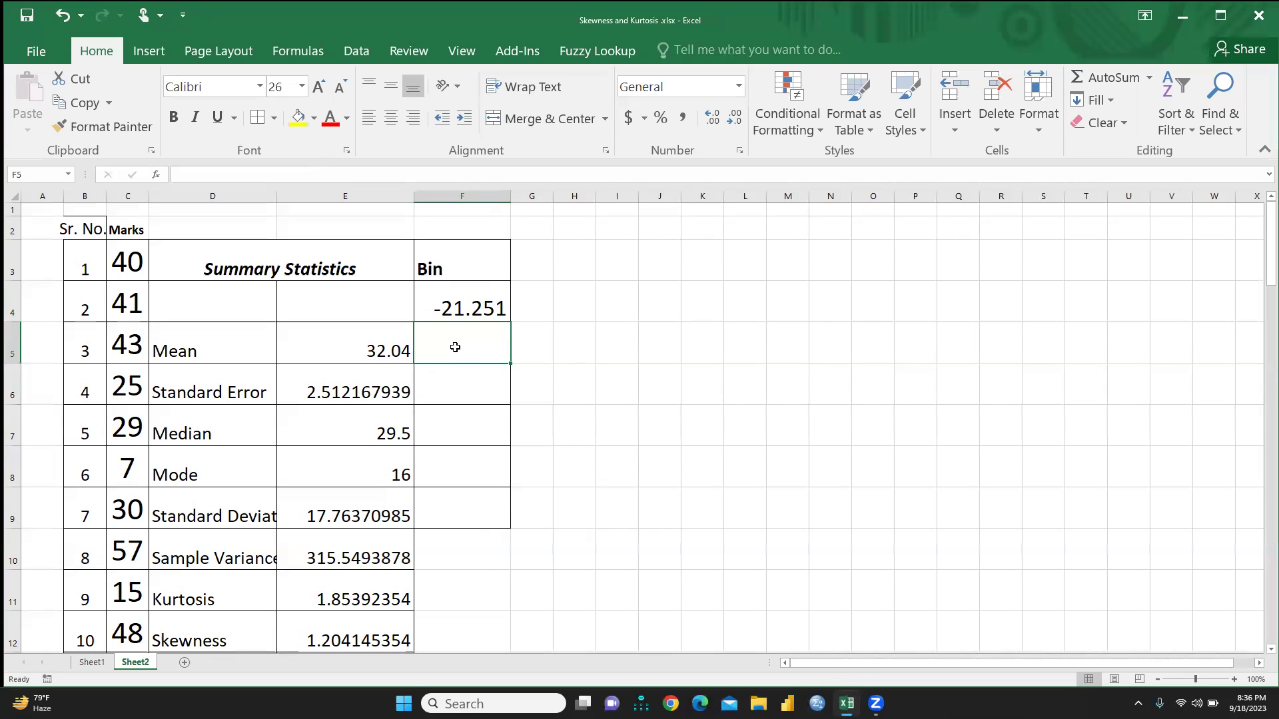
{"action": "type", "text": "="}
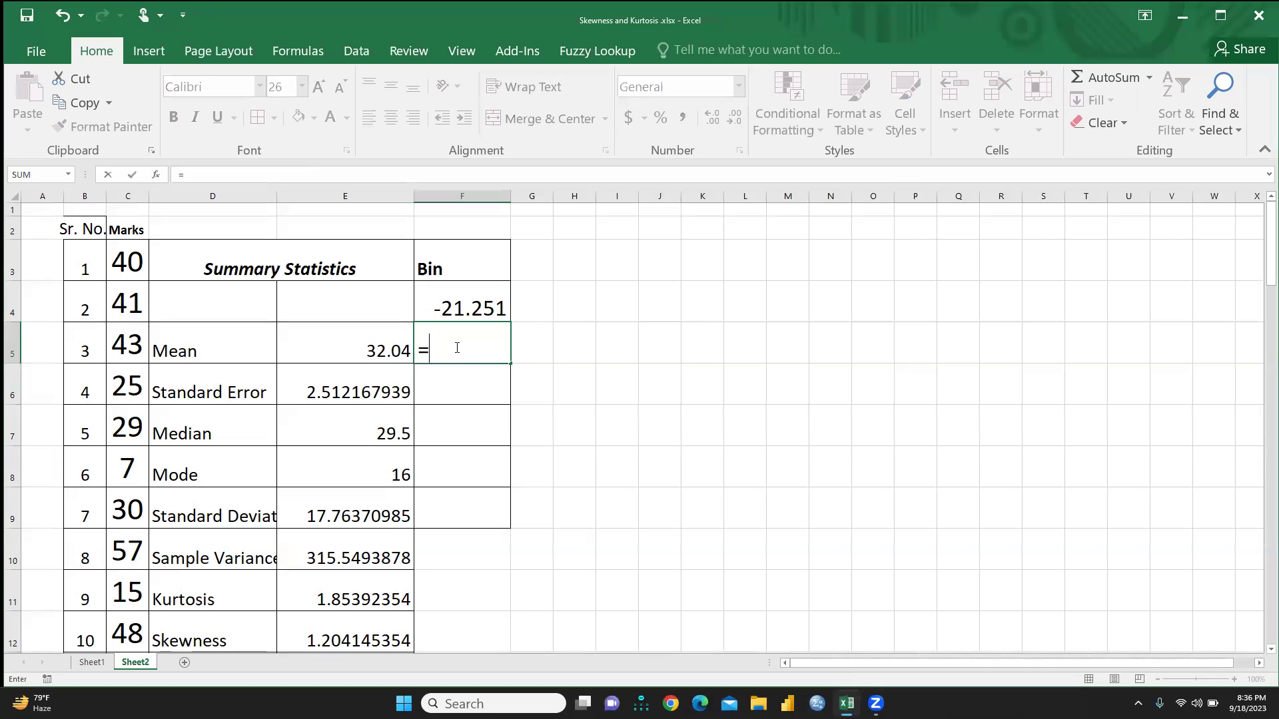
{"action": "left_click", "coordinate": [472, 303]}
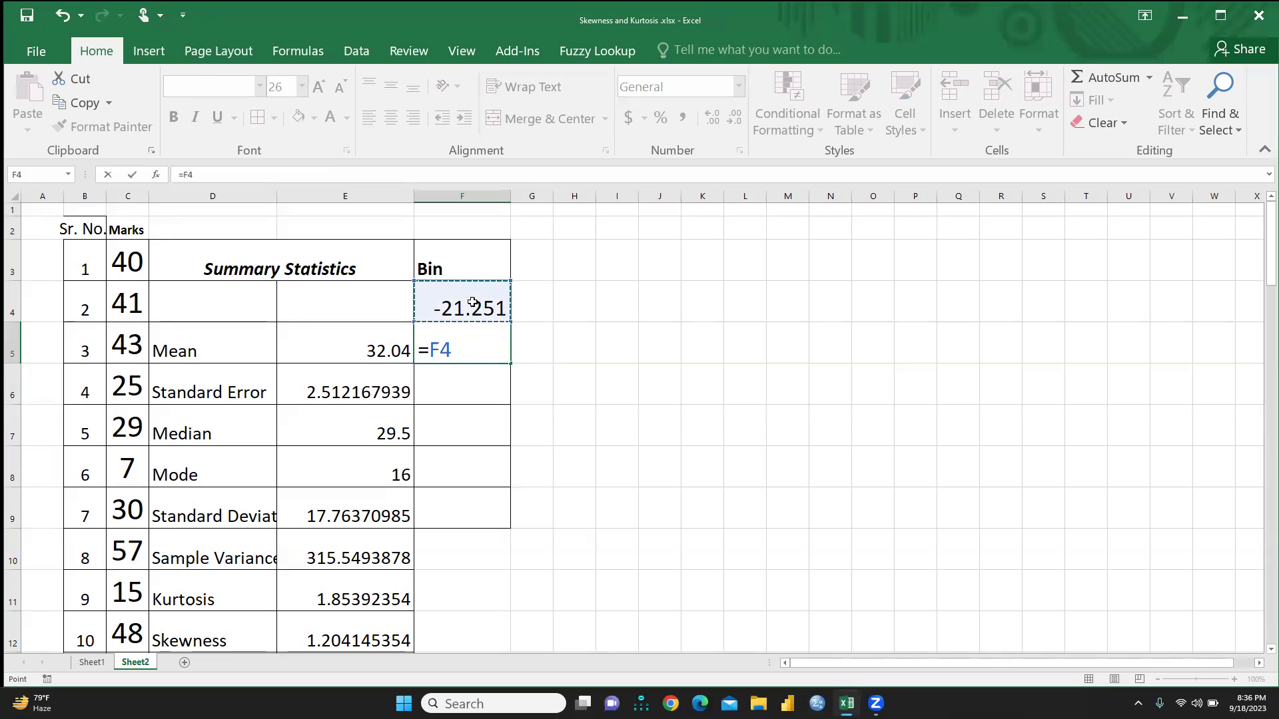
{"action": "type", "text": "+"}
{"action": "left_click", "coordinate": [366, 509]}
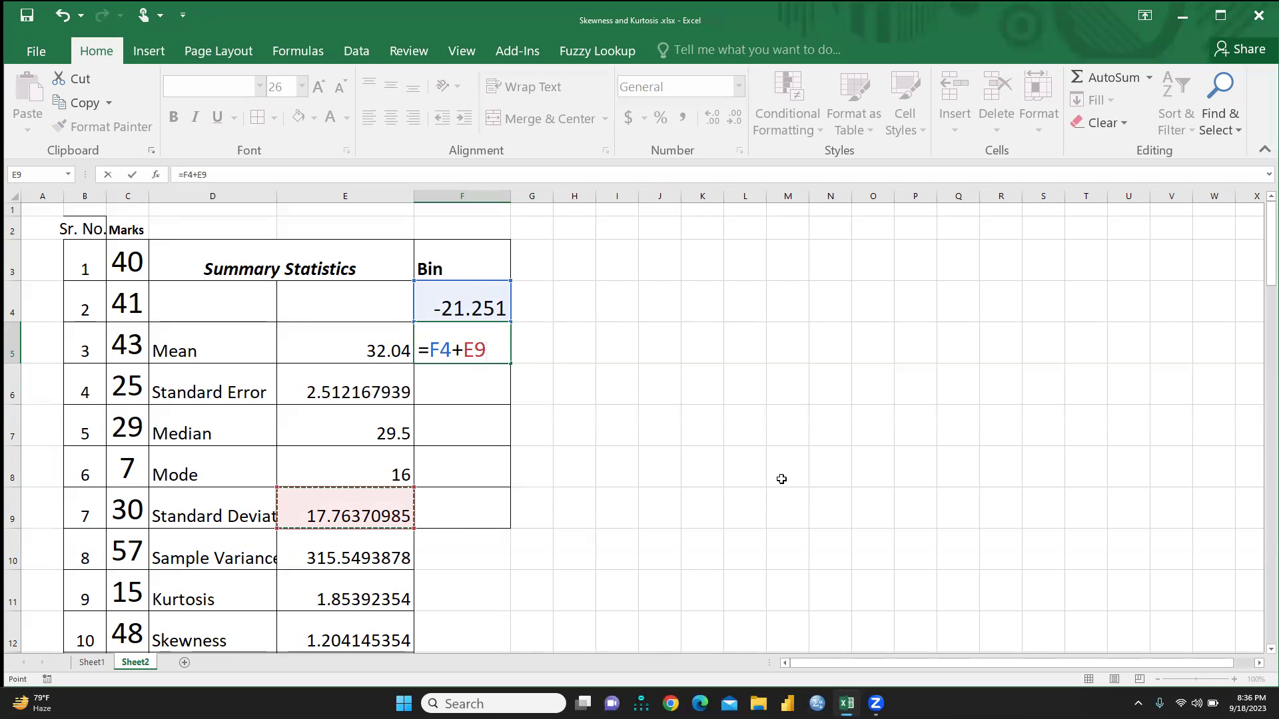
{"action": "key", "text": "Return"}
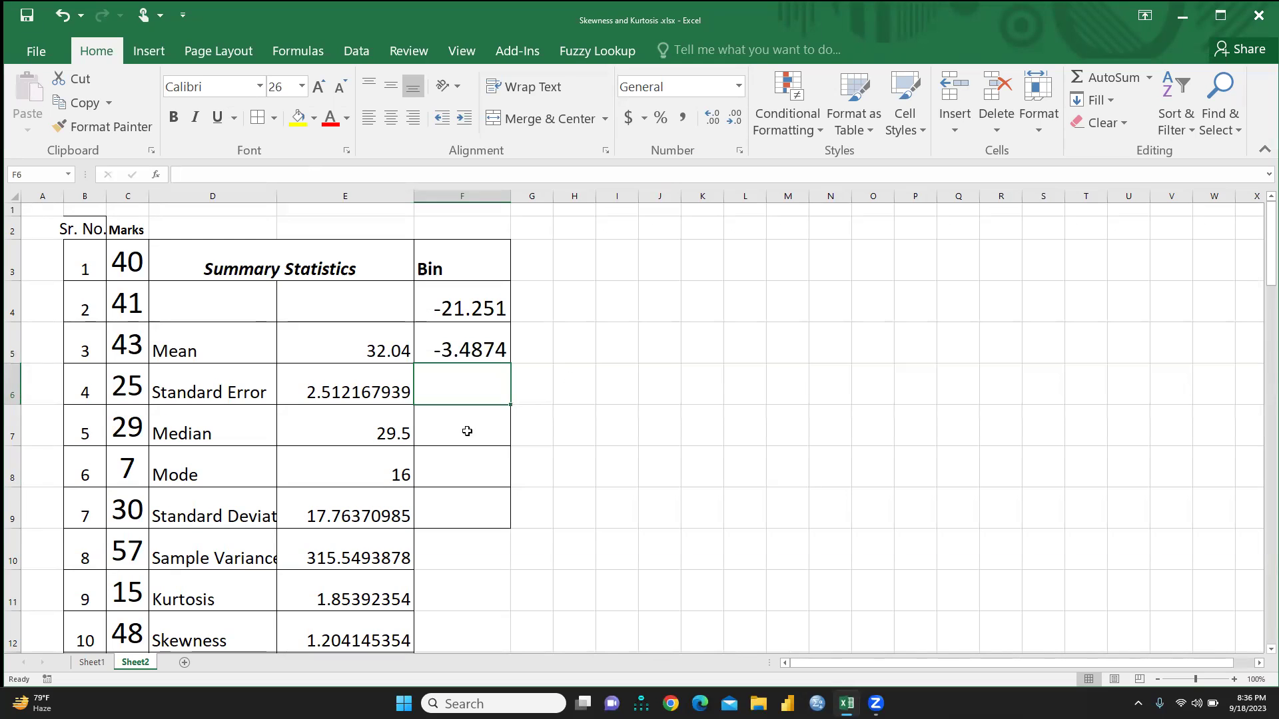
{"action": "left_click", "coordinate": [461, 347]}
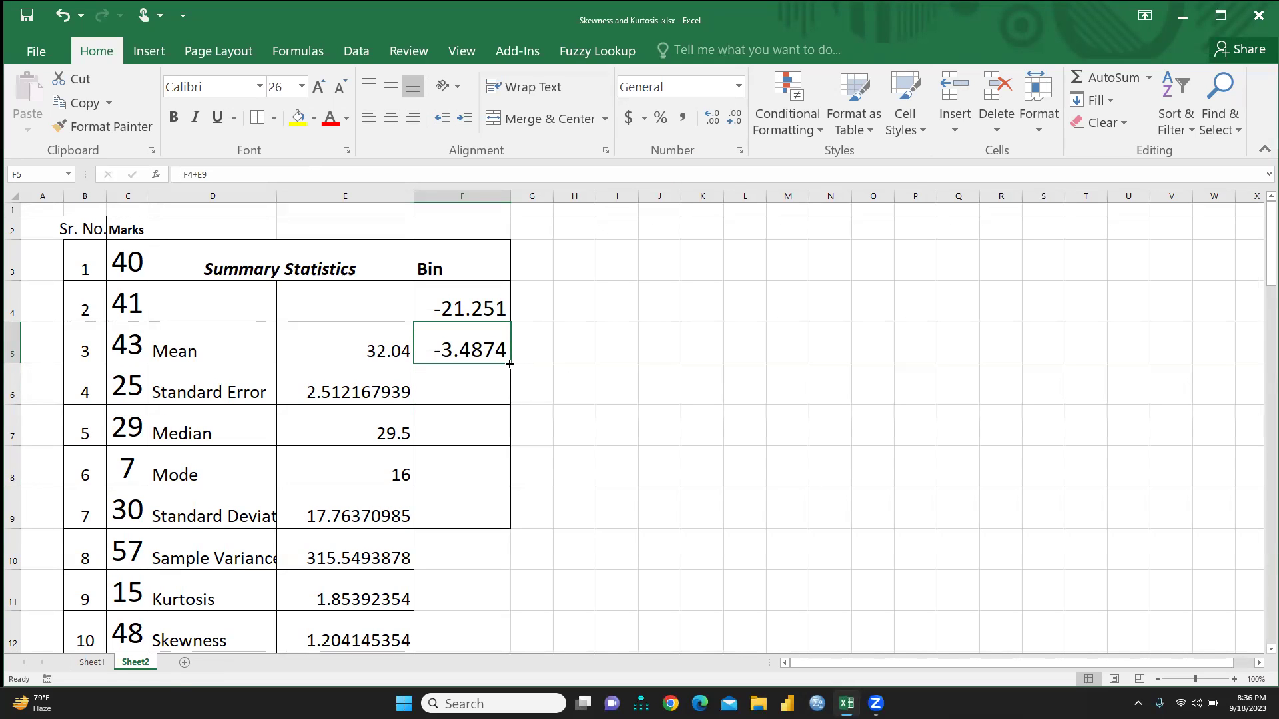
{"action": "left_click_drag", "start_coordinate": [516, 364], "coordinate": [509, 526]}
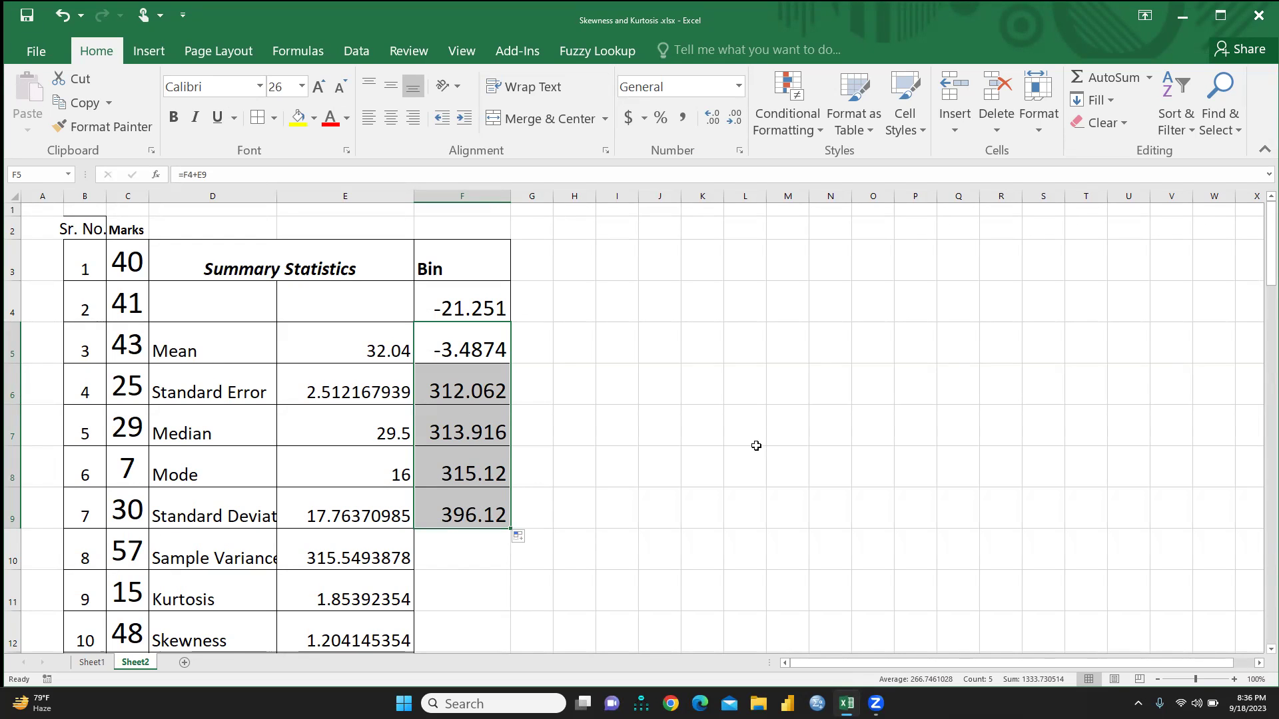
{"action": "left_click", "coordinate": [739, 374]}
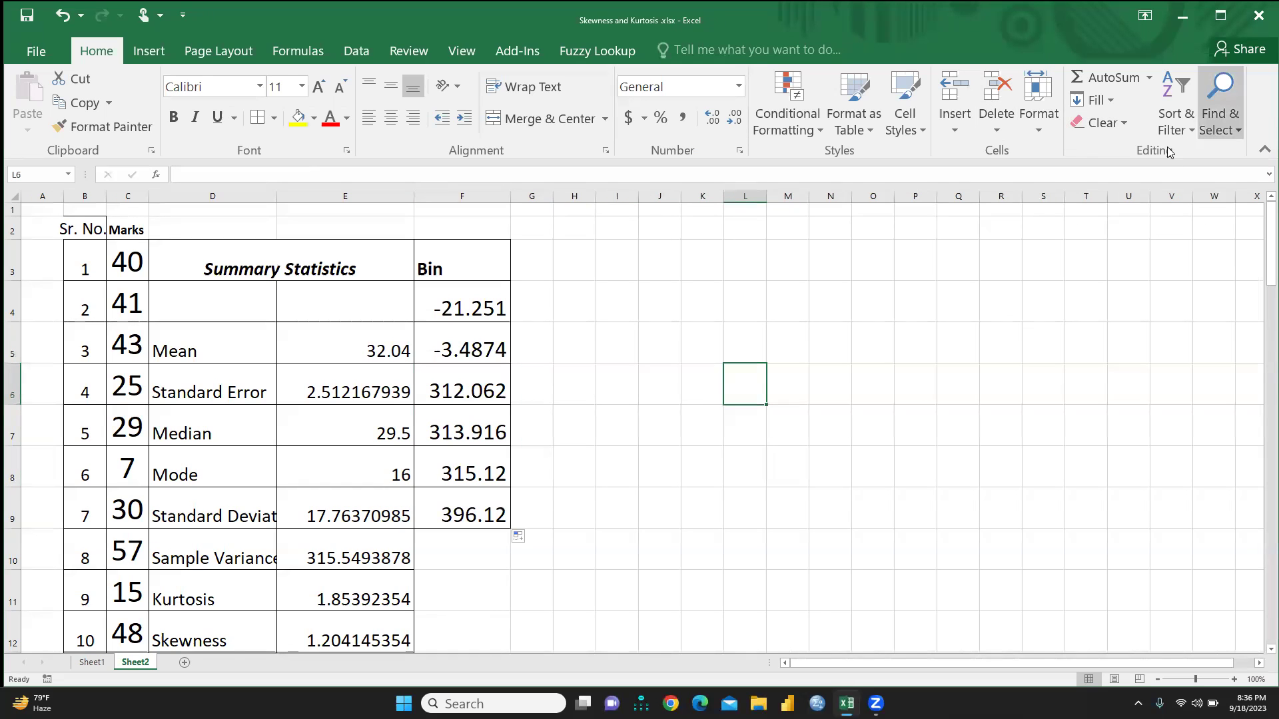
With I4 selected, open the Histogram tool from Data Analysis
{"action": "left_click", "coordinate": [629, 291]}
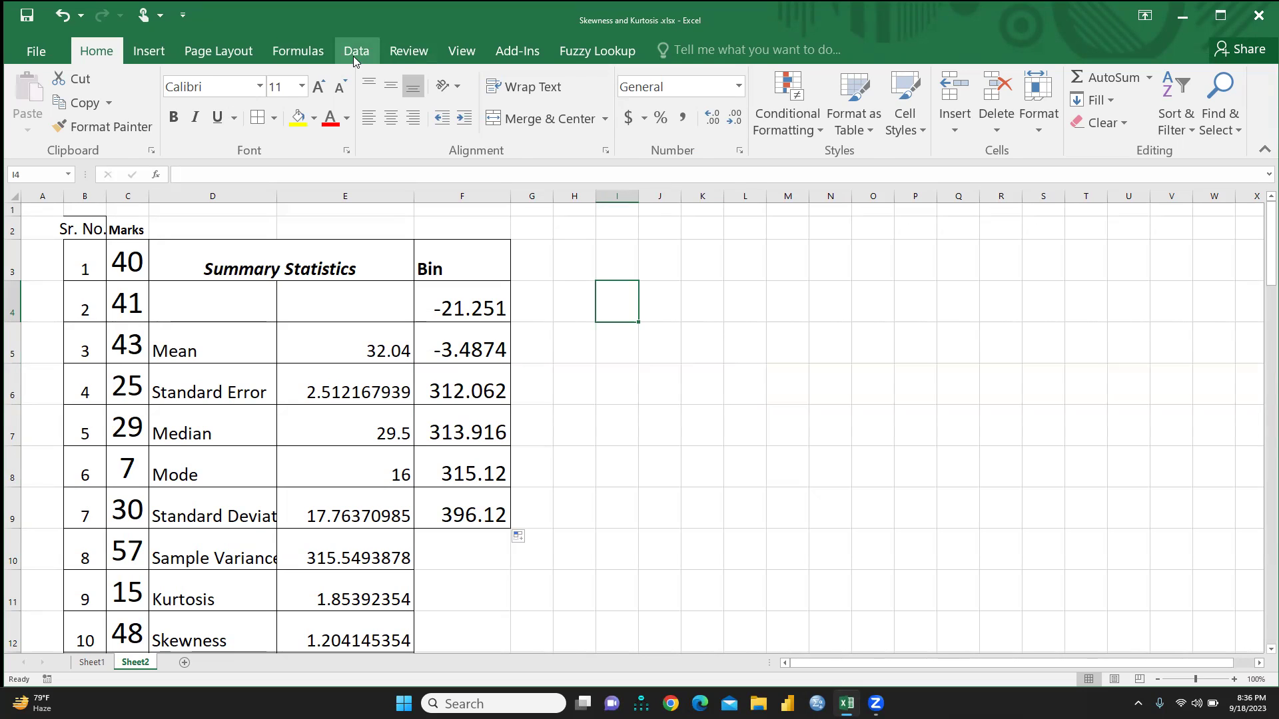
{"action": "left_click", "coordinate": [353, 56]}
{"action": "left_click", "coordinate": [1013, 78]}
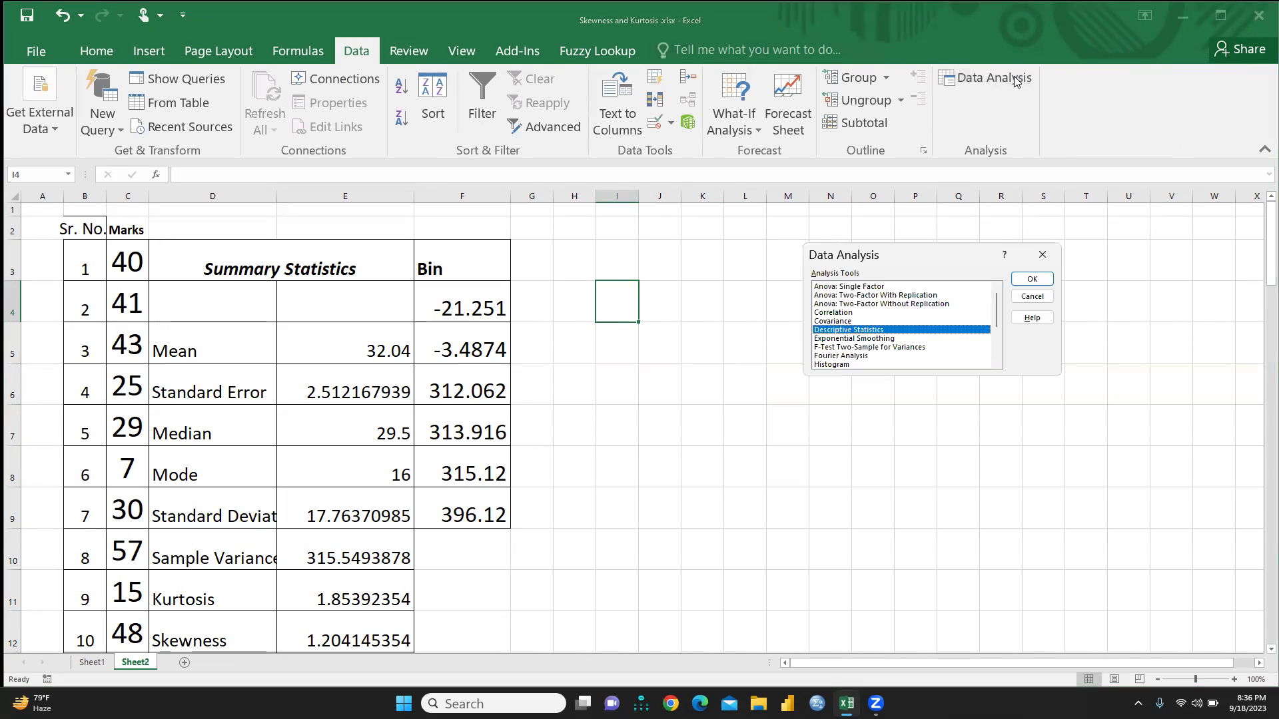
{"action": "left_click", "coordinate": [840, 365]}
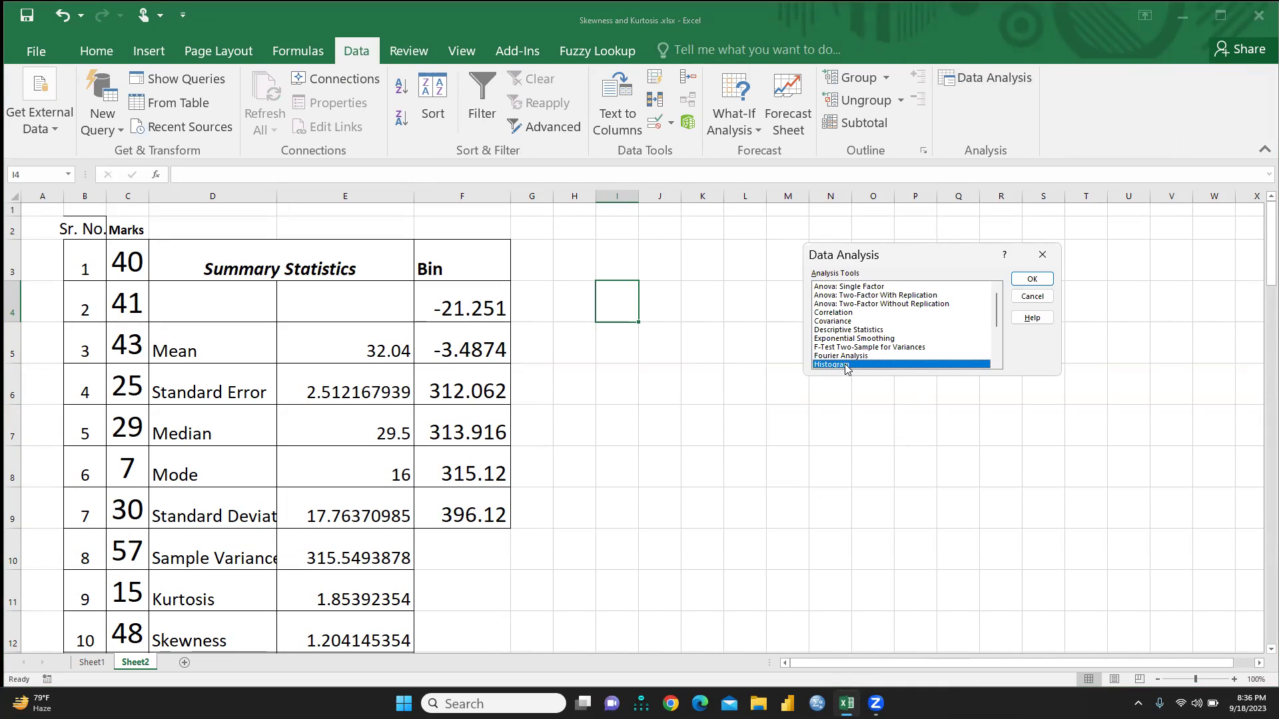
{"action": "left_click", "coordinate": [1033, 280]}
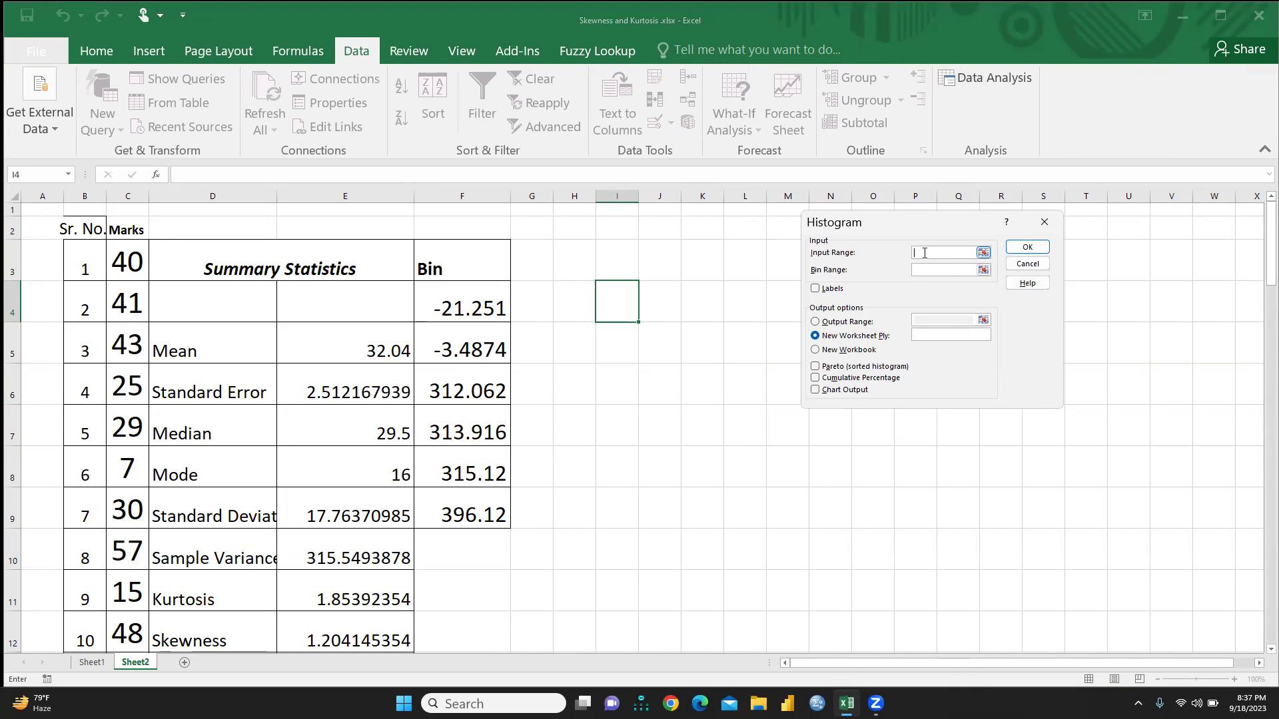
Run Histogram with input C3:C52, bin range F5:F9, and output starting at I4 on this sheet
{"action": "left_click_drag", "start_coordinate": [126, 261], "coordinate": [133, 597]}
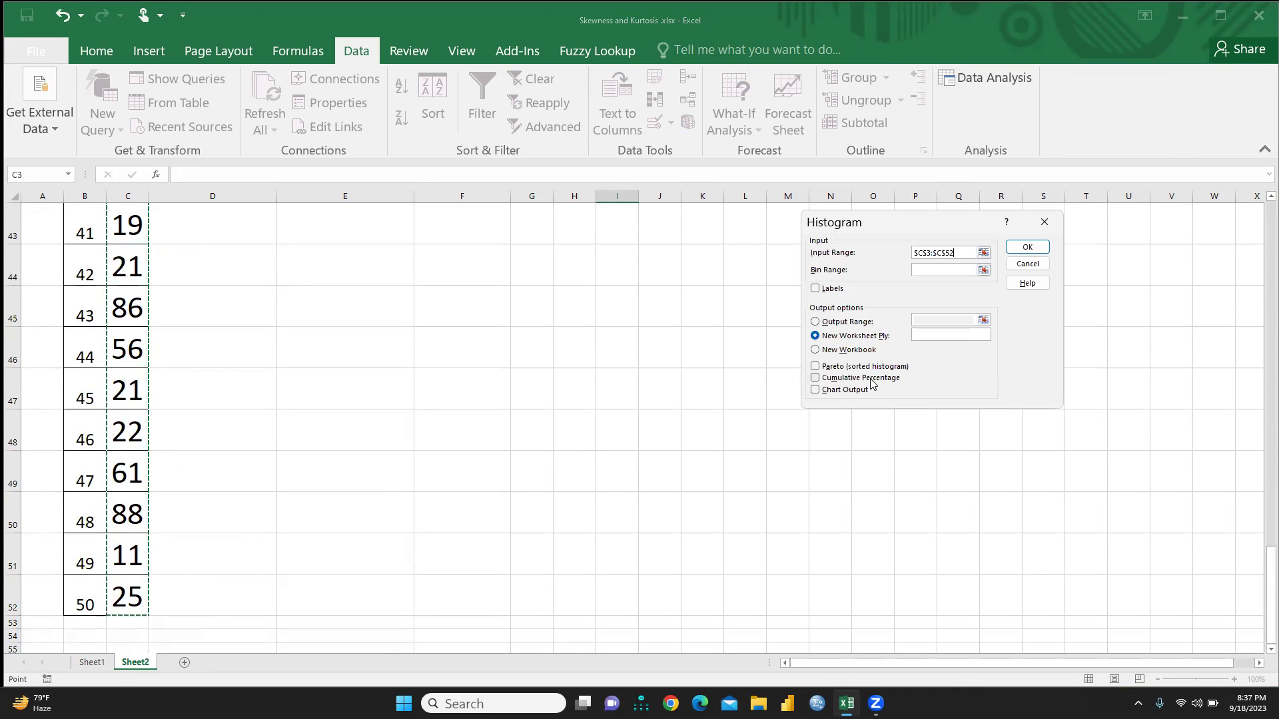
{"action": "scroll", "coordinate": [873, 385], "scroll_direction": "up", "scroll_amount": 14}
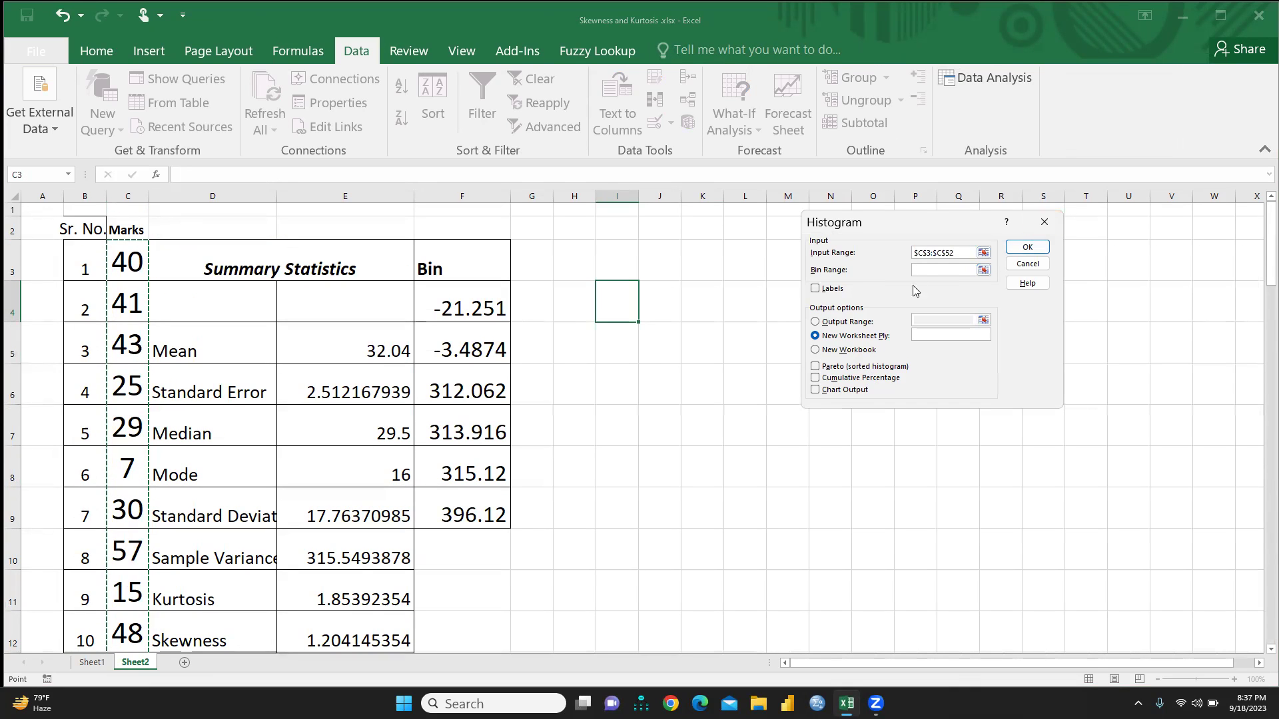
{"action": "left_click", "coordinate": [927, 269]}
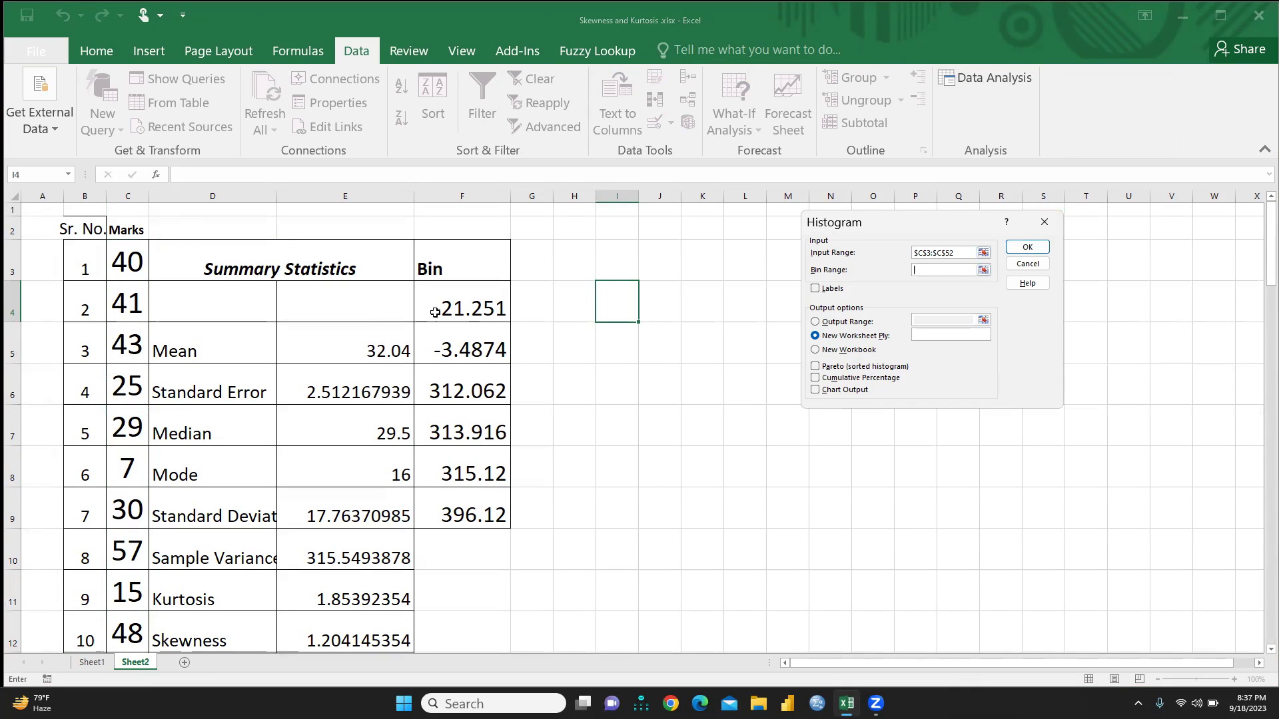
{"action": "left_click_drag", "start_coordinate": [471, 343], "coordinate": [473, 511]}
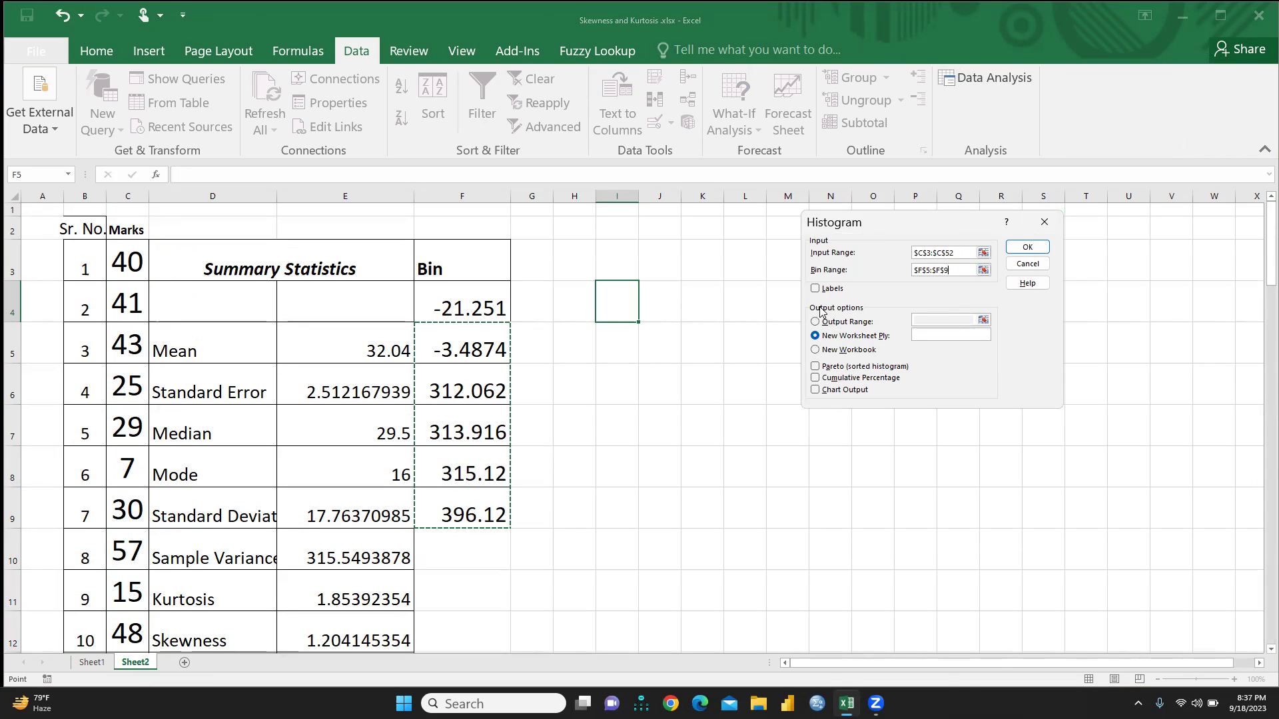
{"action": "left_click", "coordinate": [815, 322]}
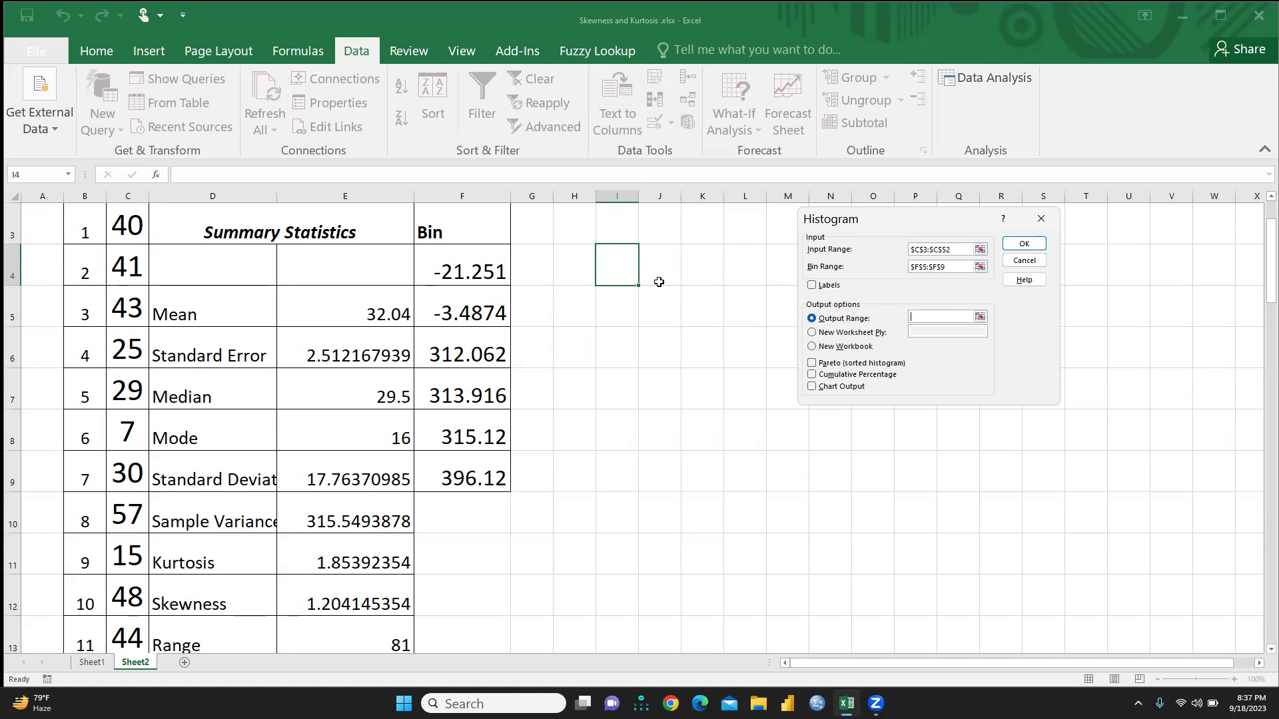
{"action": "left_click", "coordinate": [626, 263]}
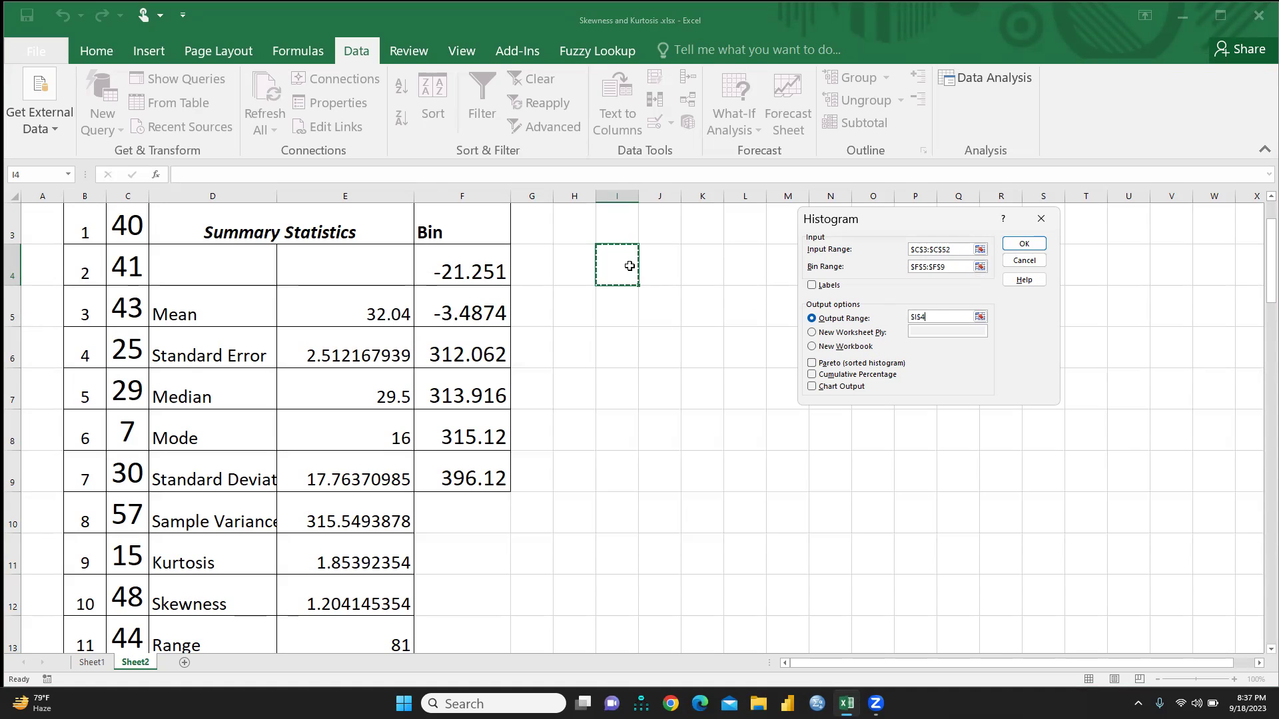
{"action": "left_click", "coordinate": [1034, 242]}
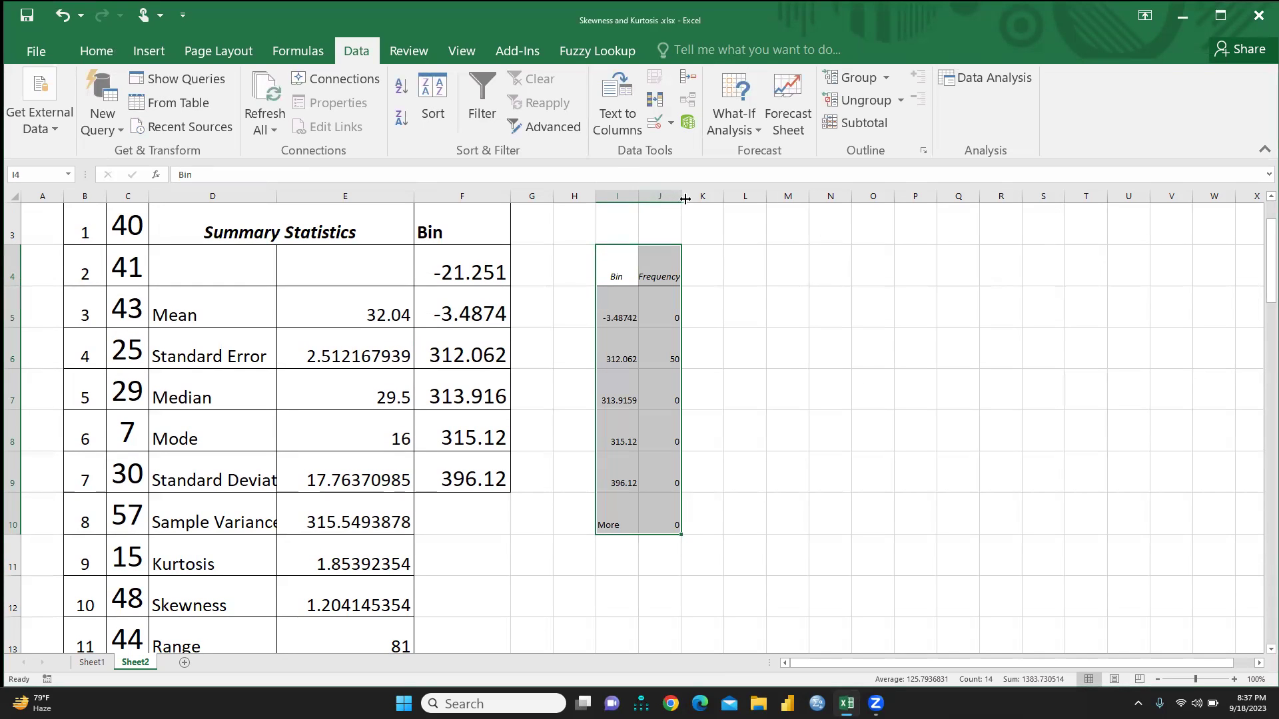
Narrow column H and widen the Bin and Frequency columns
{"action": "left_click_drag", "start_coordinate": [597, 199], "coordinate": [569, 199]}
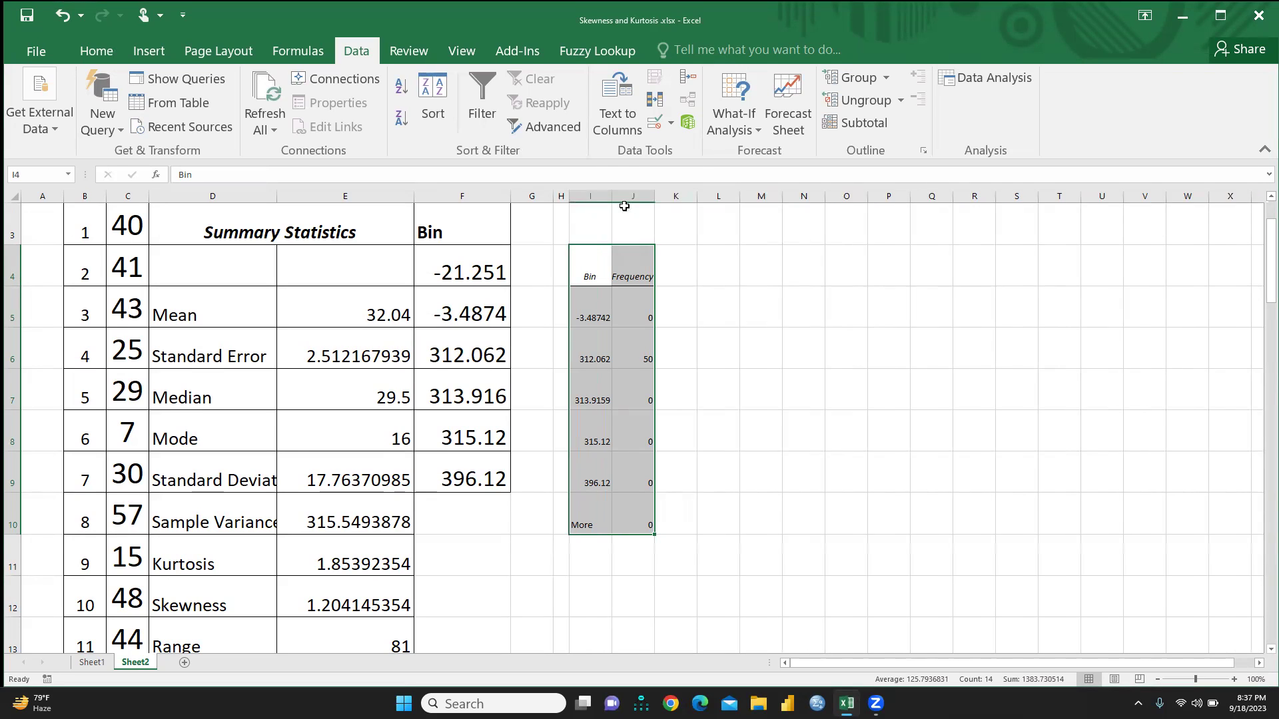
{"action": "left_click_drag", "start_coordinate": [655, 193], "coordinate": [624, 198]}
{"action": "left_click", "coordinate": [799, 321]}
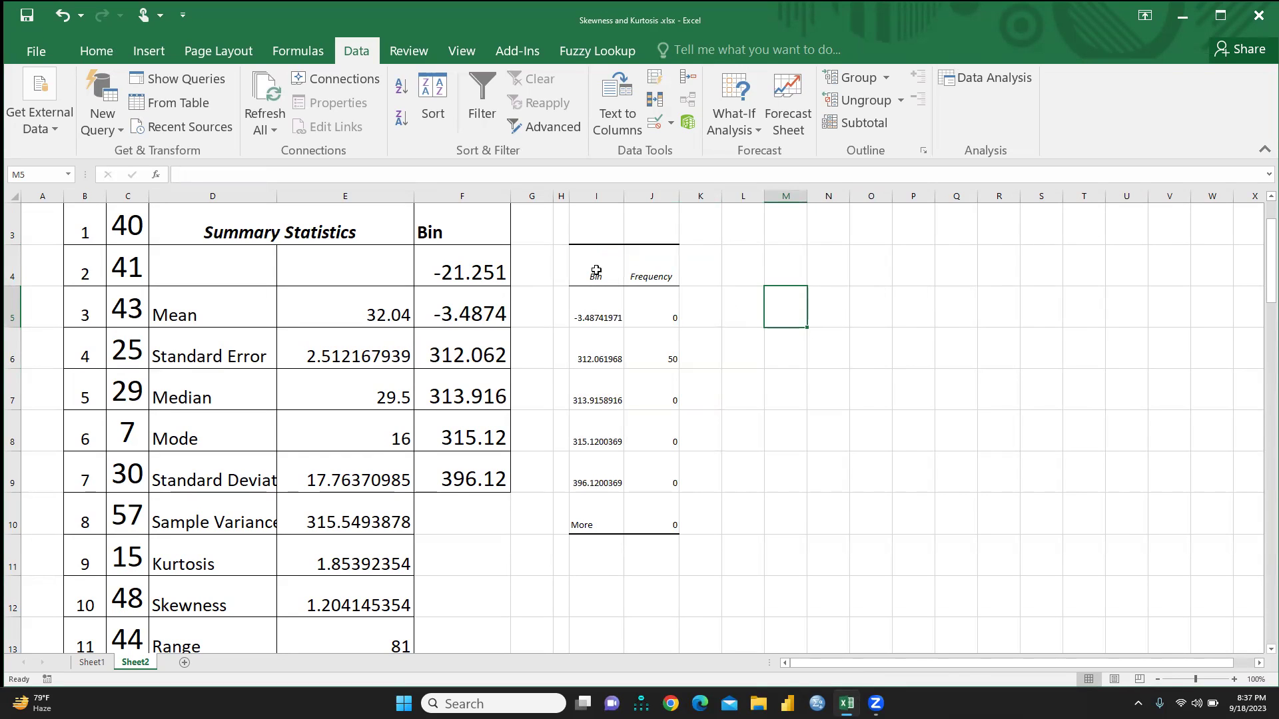
Format table I4:J10 with 22 pt font and All Borders
{"action": "left_click_drag", "start_coordinate": [596, 271], "coordinate": [669, 526]}
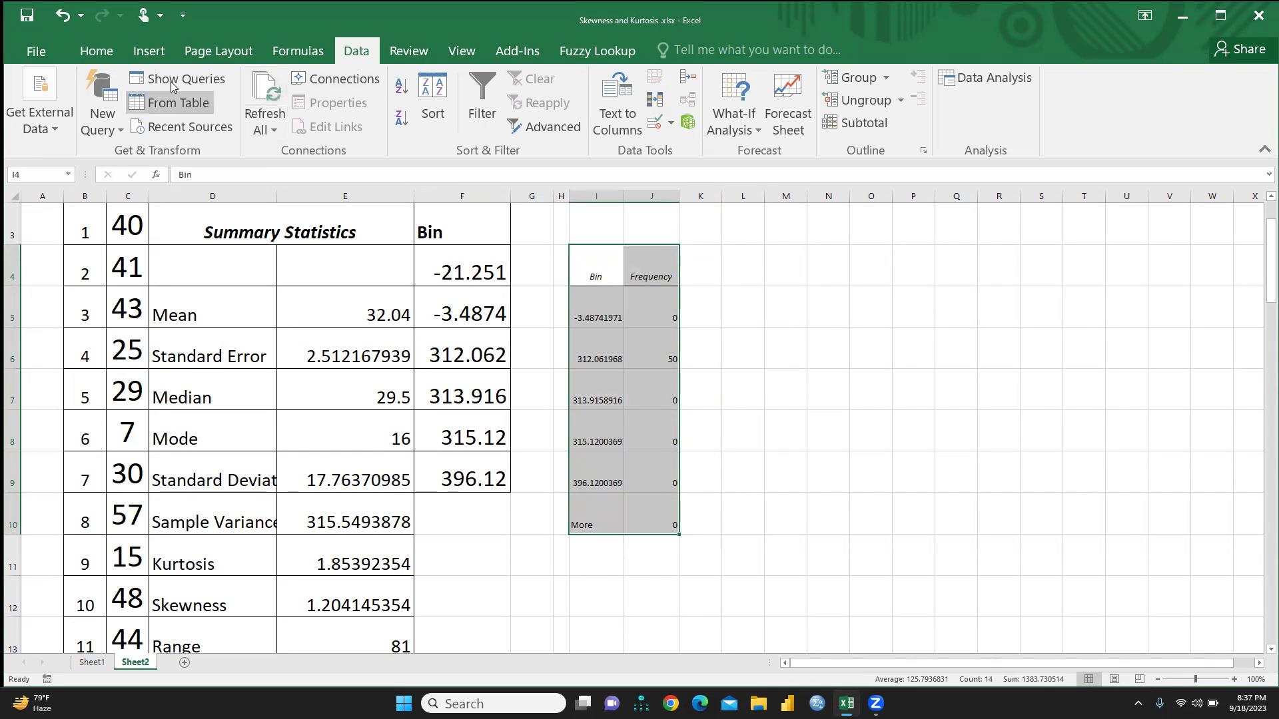
{"action": "left_click", "coordinate": [97, 51]}
{"action": "left_click", "coordinate": [303, 88]}
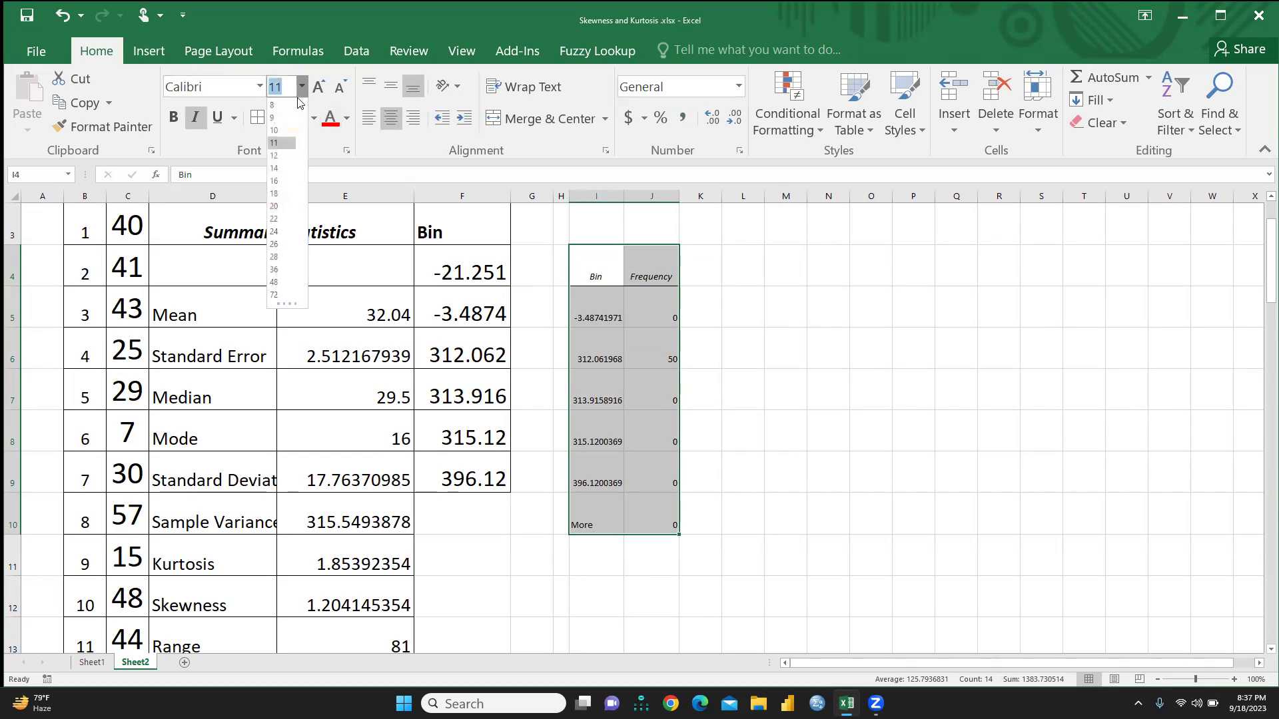
{"action": "left_click", "coordinate": [280, 226]}
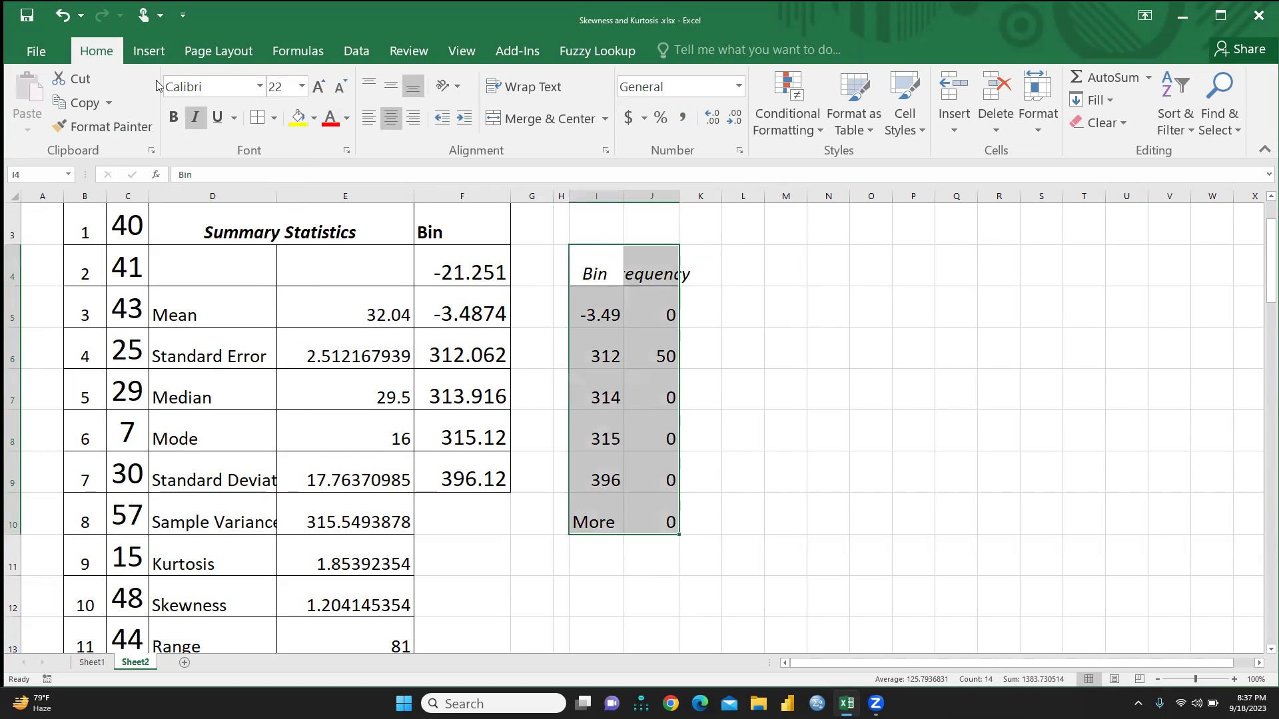
{"action": "left_click", "coordinate": [257, 118]}
{"action": "left_click_drag", "start_coordinate": [865, 350], "coordinate": [859, 310]}
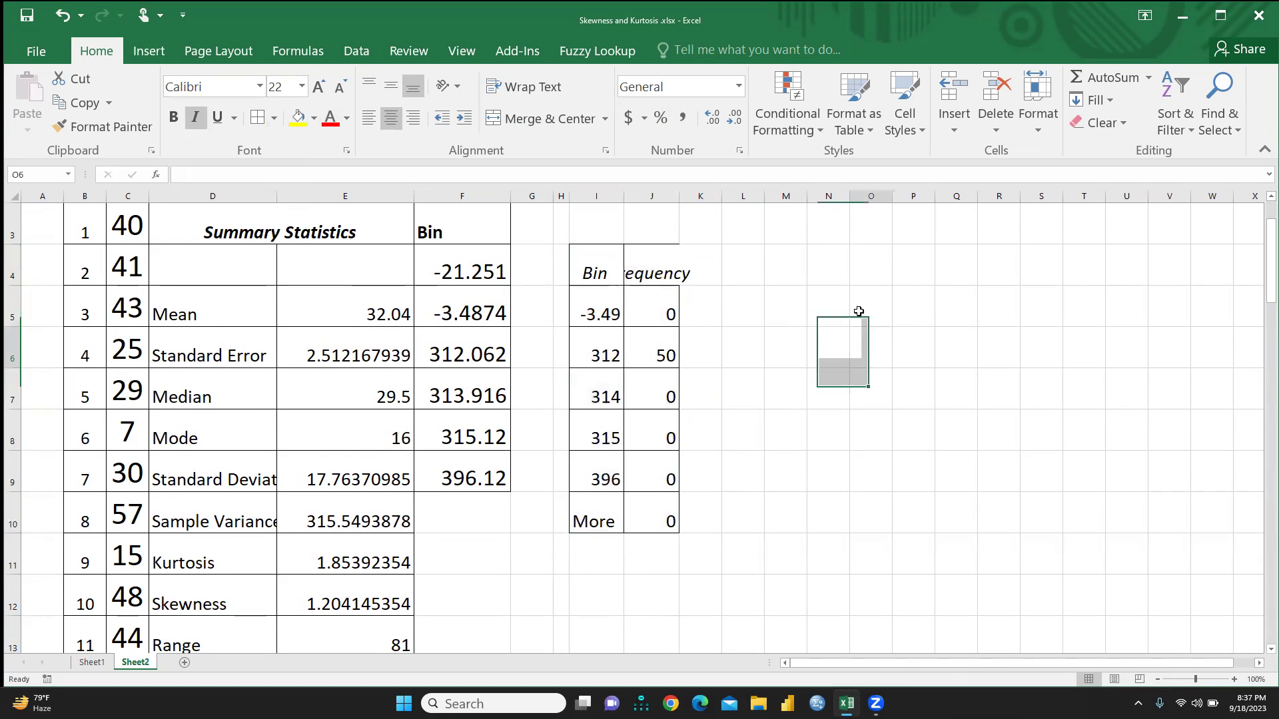
Widen column J so Frequency shows in full, then select I5:J10
{"action": "left_click_drag", "start_coordinate": [681, 192], "coordinate": [697, 192]}
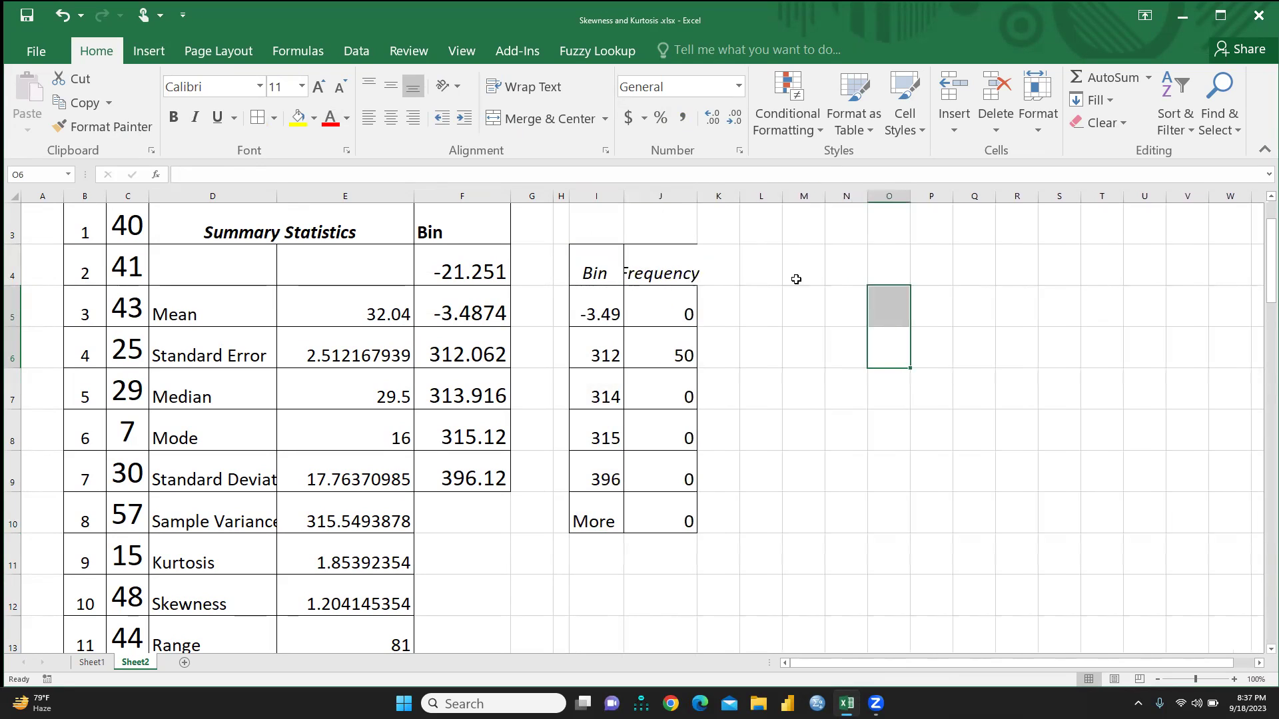
{"action": "left_click", "coordinate": [1139, 435]}
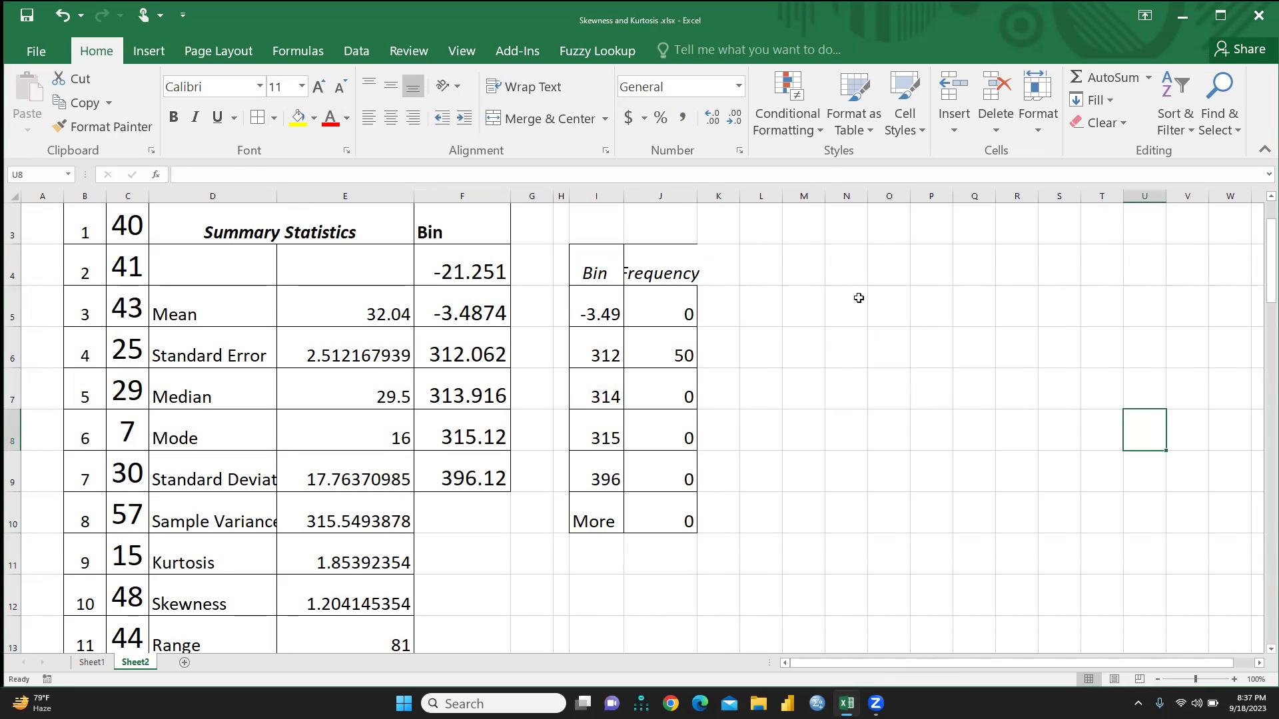
{"action": "mouse_move", "coordinate": [592, 309]}
{"action": "left_mouse_down"}
{"action": "mouse_move", "coordinate": [662, 314]}
{"action": "mouse_move", "coordinate": [662, 521]}
{"action": "left_mouse_up"}
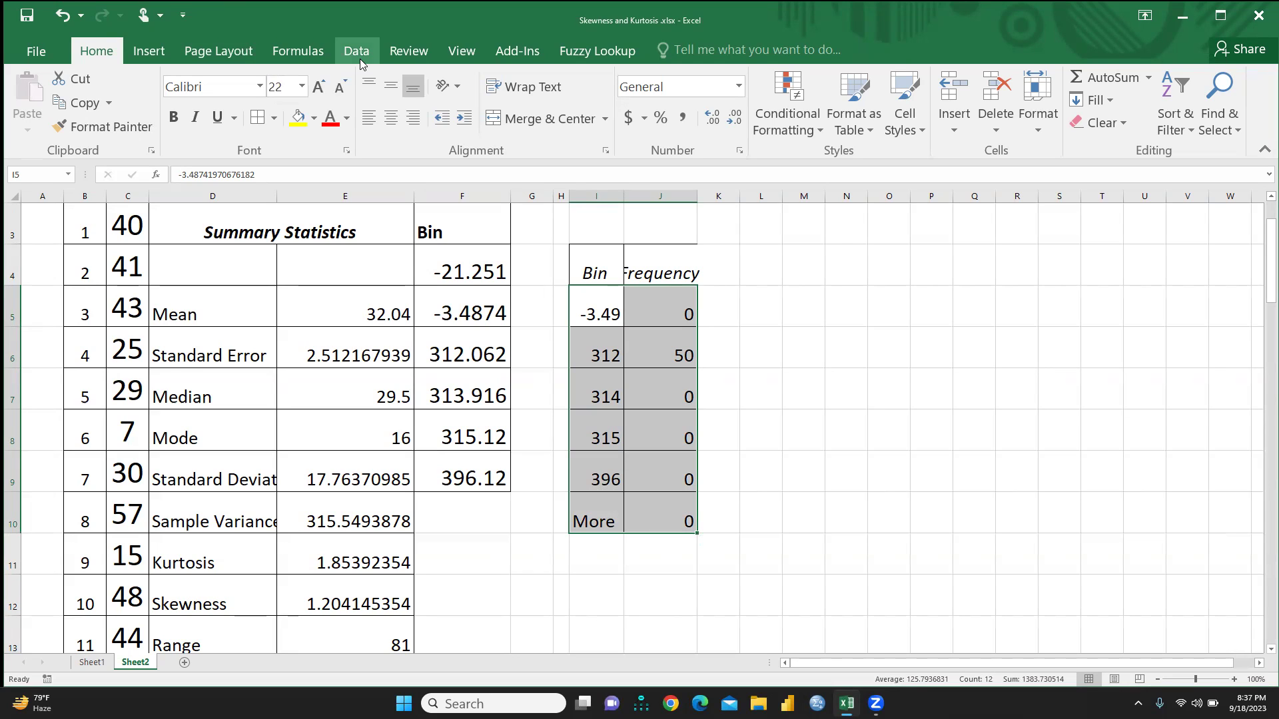
Insert a Scatter with Smooth Lines chart of the bin frequencies I5:J10
{"action": "left_click", "coordinate": [143, 53]}
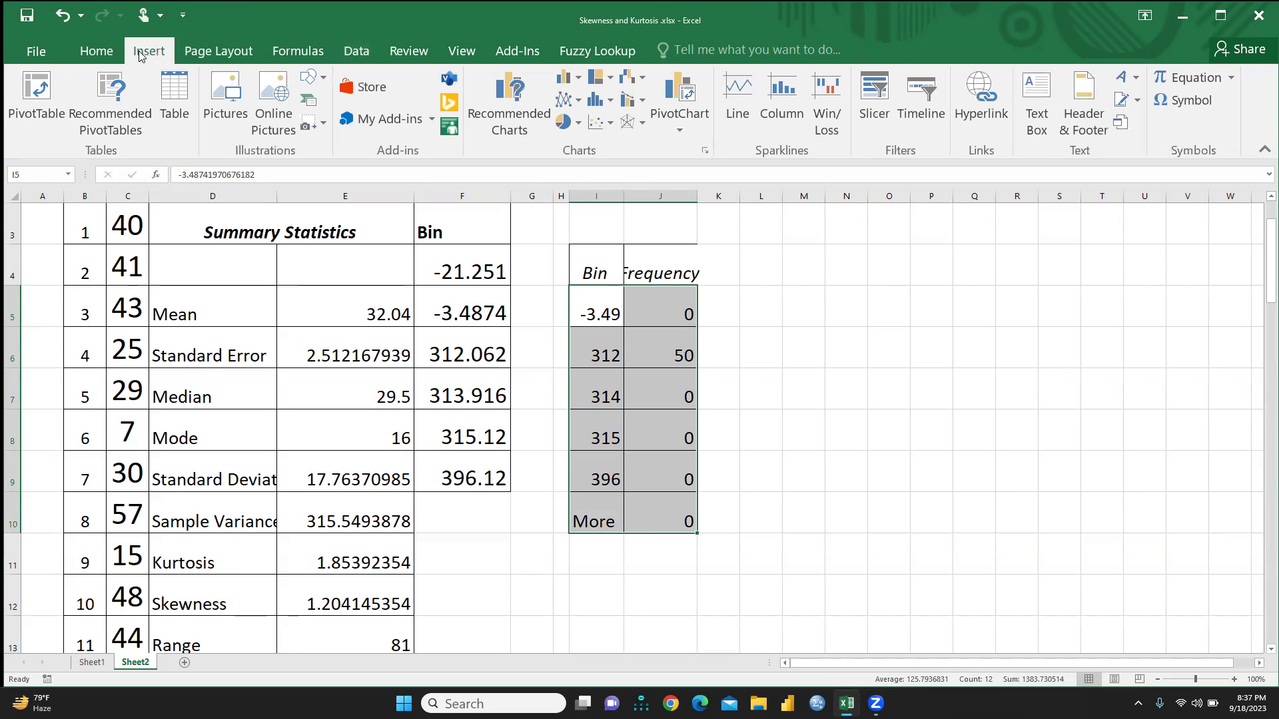
{"action": "left_click", "coordinate": [609, 123]}
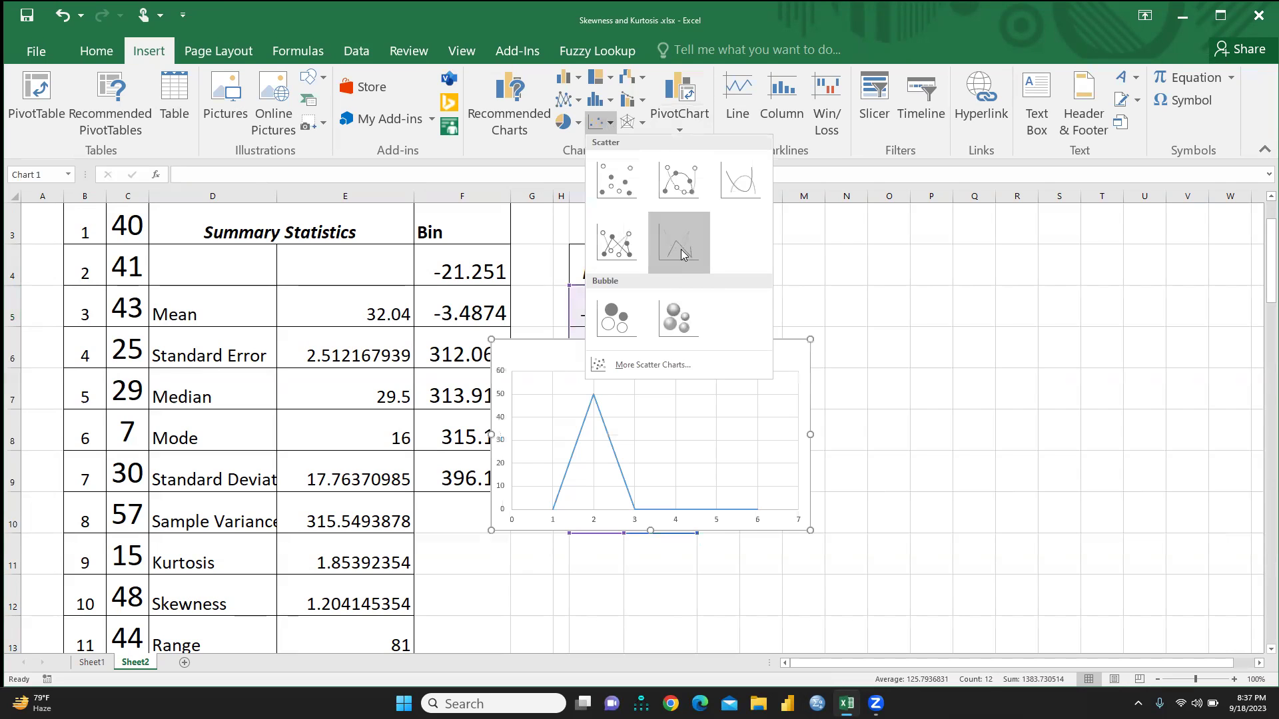
{"action": "left_click", "coordinate": [735, 183]}
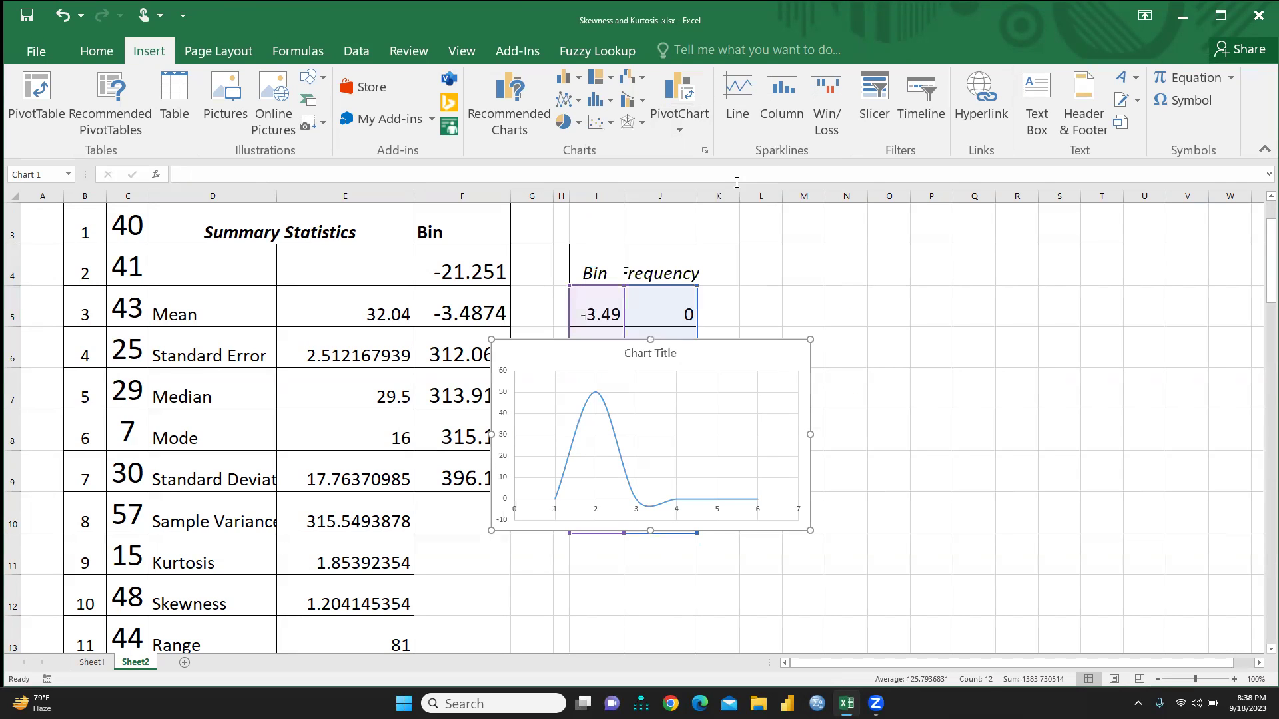
{"action": "left_click", "coordinate": [999, 375]}
Resize the chart so it sits to the right of the frequency table
{"action": "left_click", "coordinate": [756, 437]}
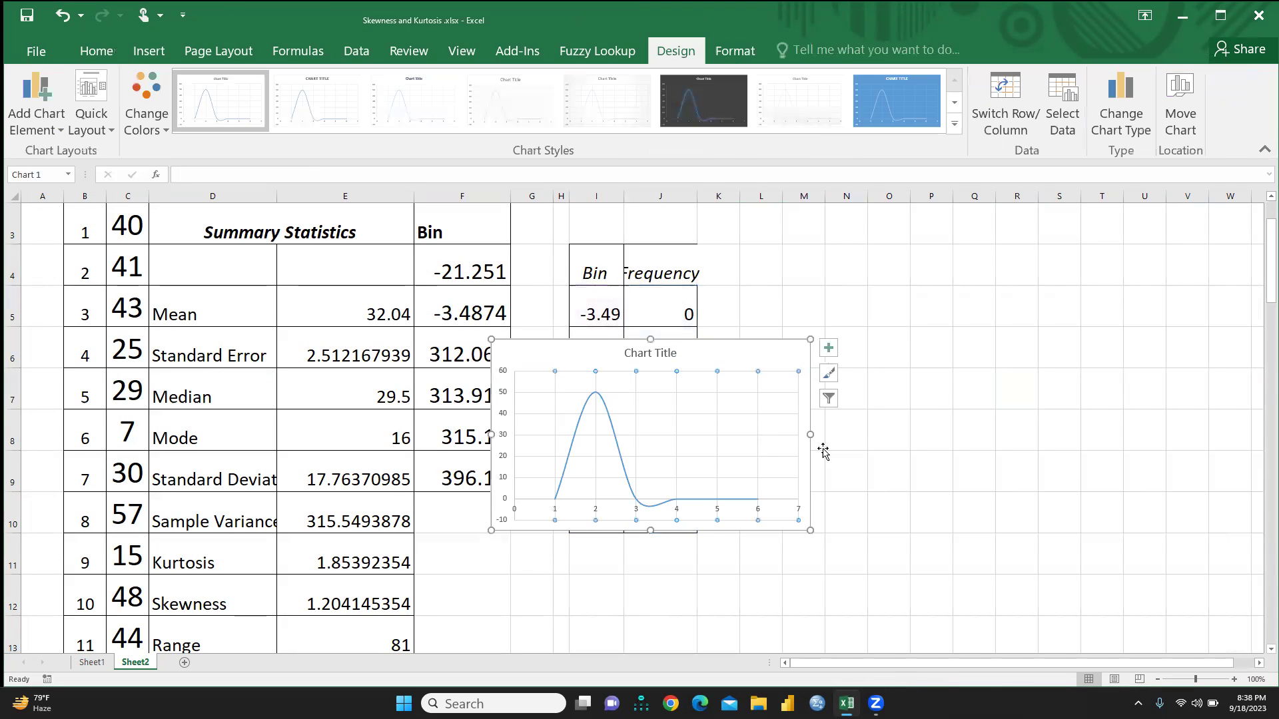
{"action": "left_click_drag", "start_coordinate": [810, 433], "coordinate": [961, 434]}
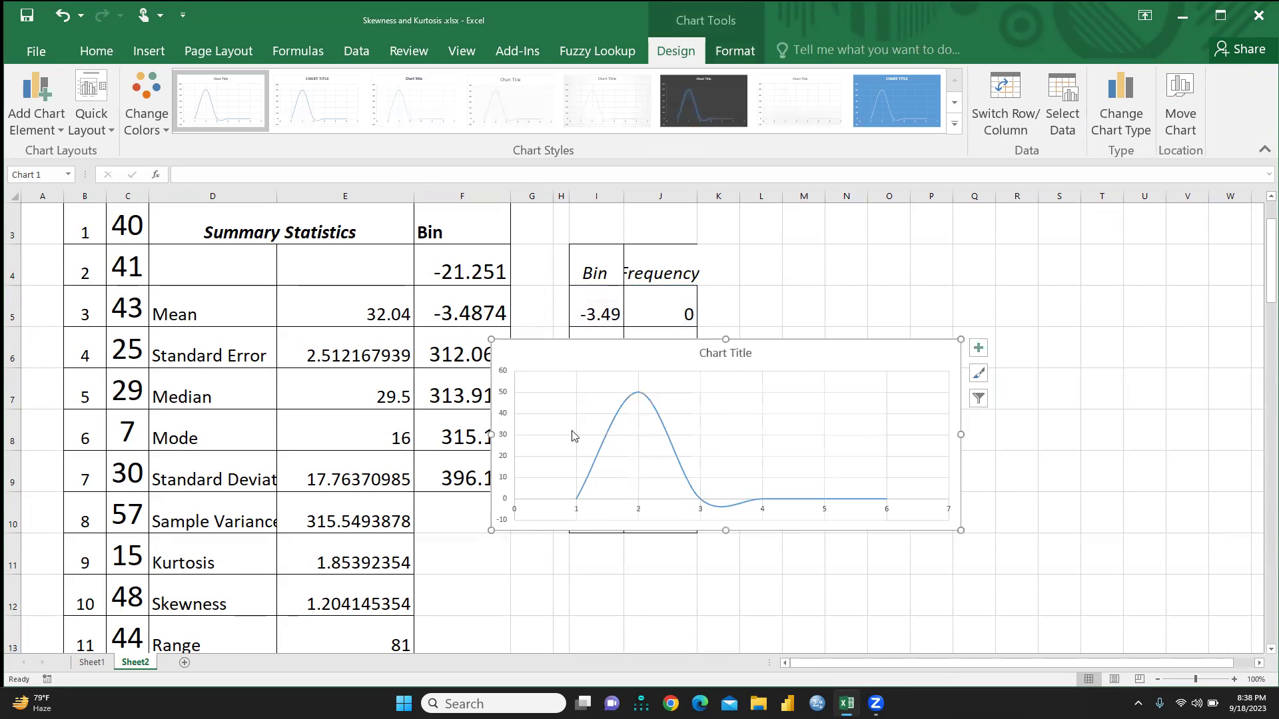
{"action": "left_click_drag", "start_coordinate": [491, 433], "coordinate": [759, 433]}
{"action": "left_click_drag", "start_coordinate": [960, 435], "coordinate": [1086, 414]}
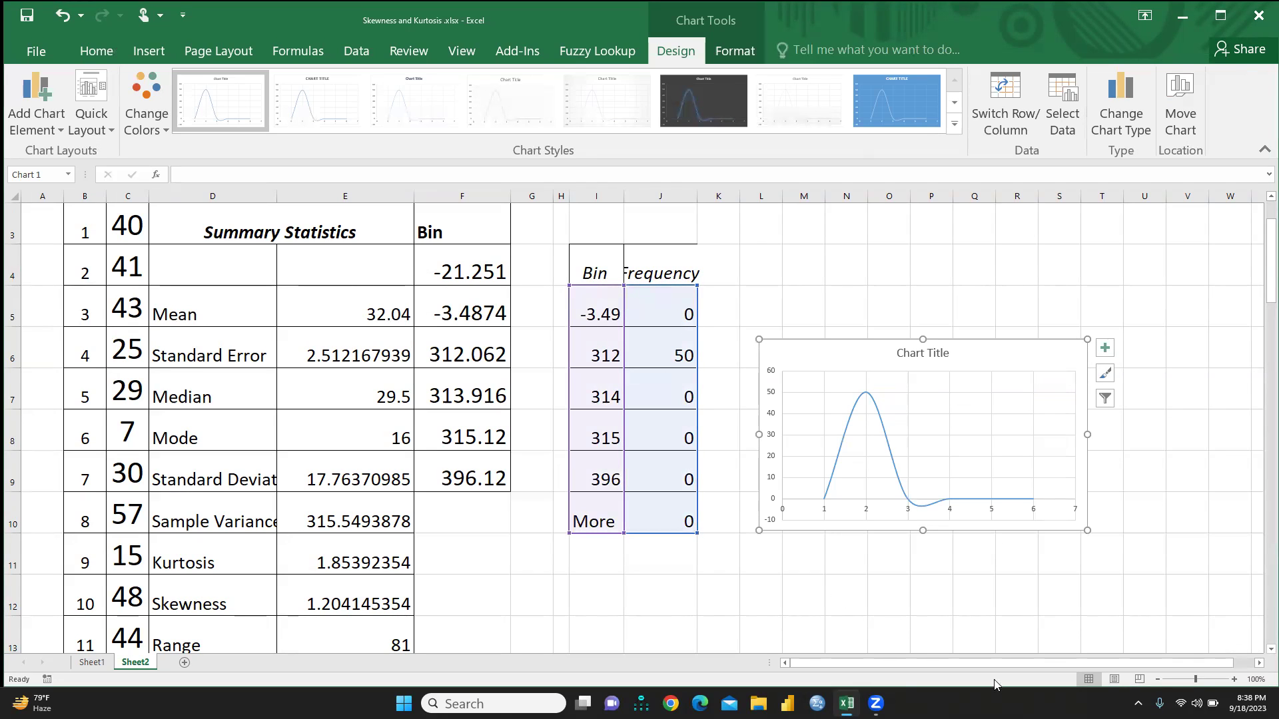
{"action": "left_click_drag", "start_coordinate": [584, 266], "coordinate": [666, 519]}
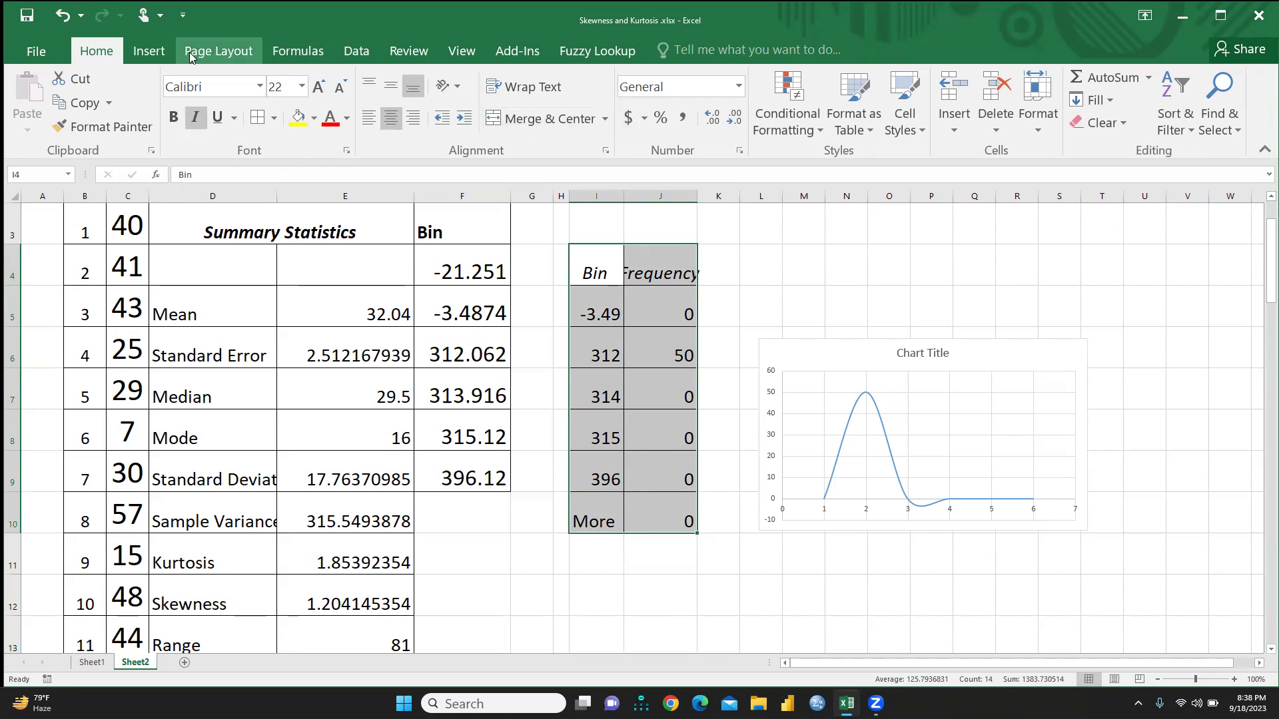
Insert a second Scatter with Smooth Lines chart from I4:J10, titled Frequency
{"action": "left_click", "coordinate": [148, 53]}
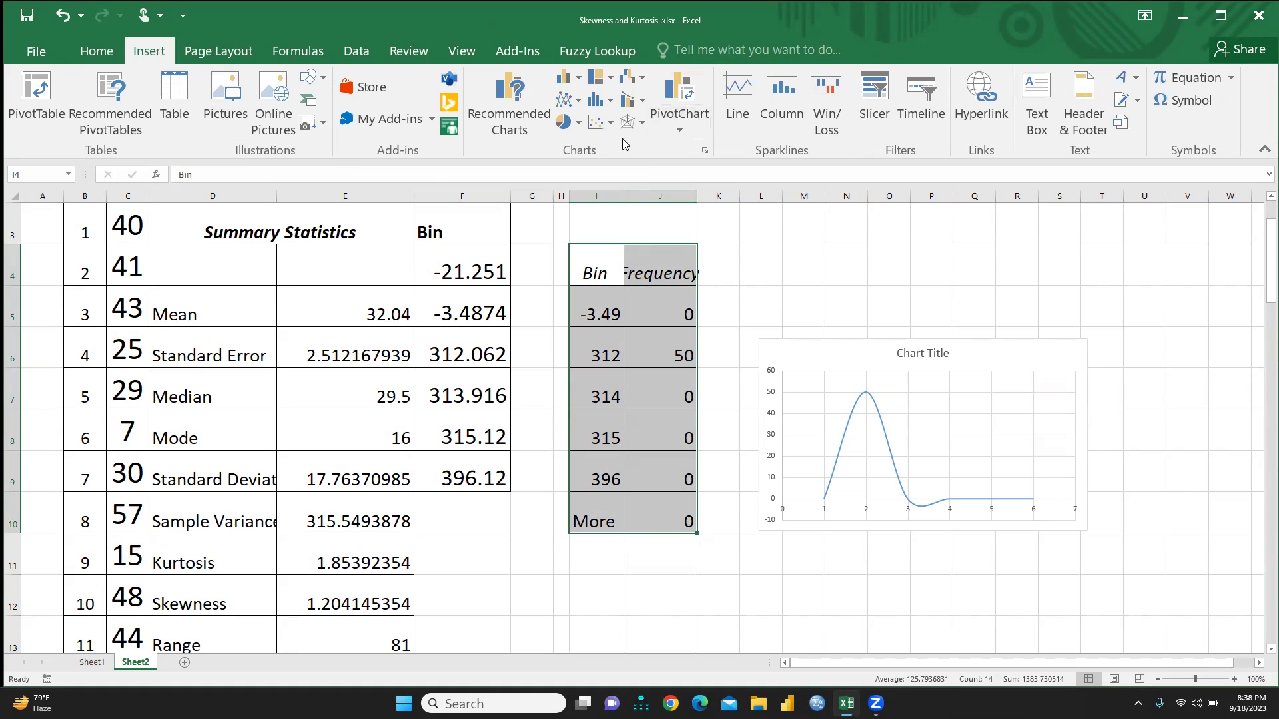
{"action": "left_click", "coordinate": [601, 122]}
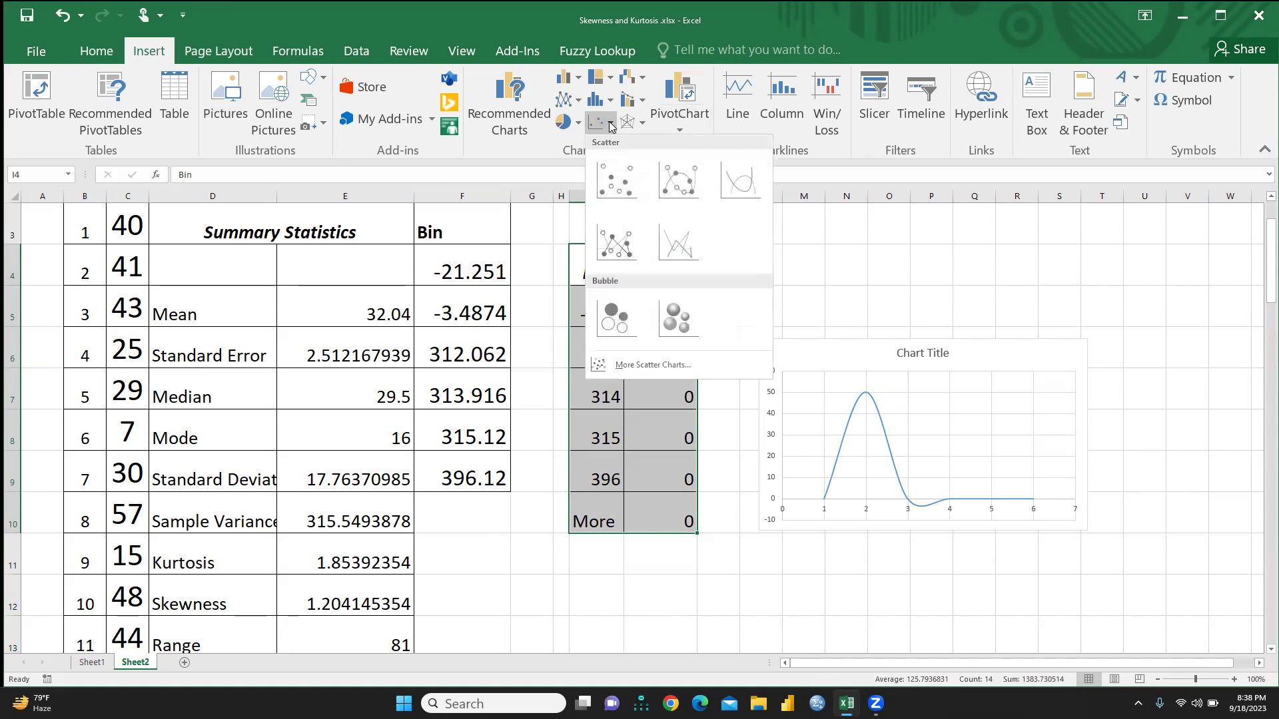
{"action": "left_click", "coordinate": [734, 179]}
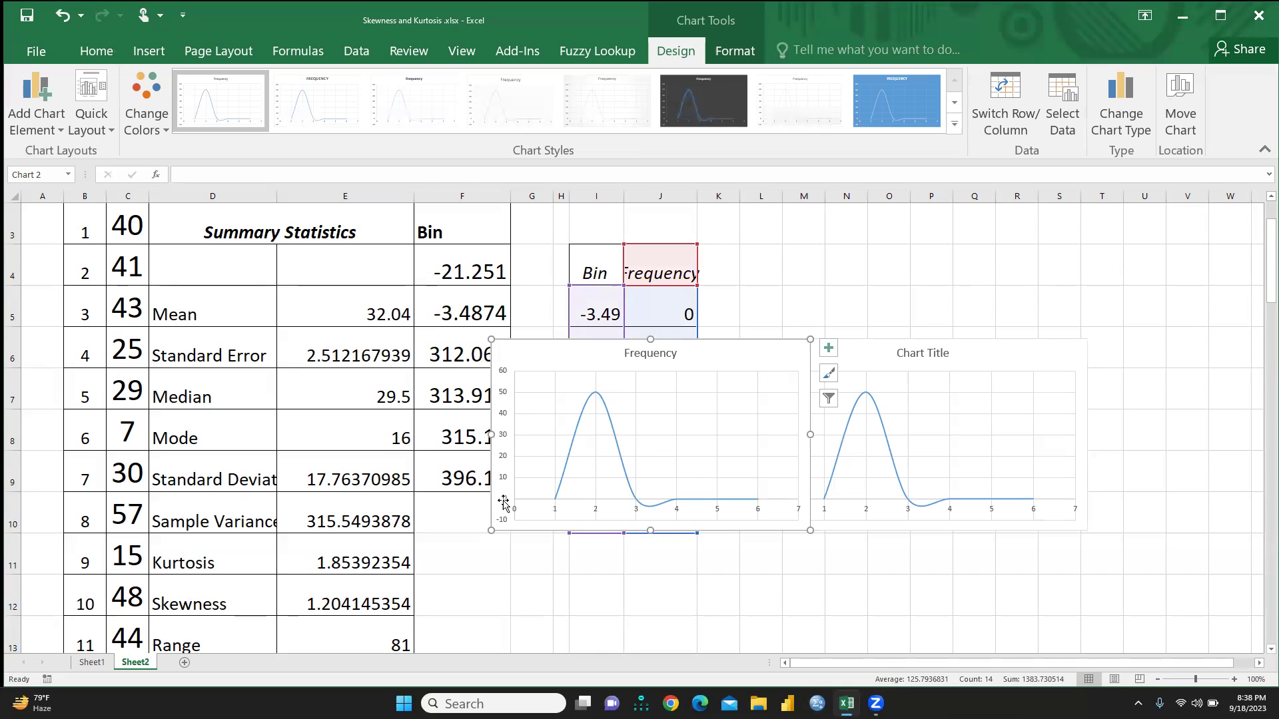
Reposition and stretch the plot area, and drag the source range below the table
{"action": "left_click", "coordinate": [733, 434]}
{"action": "left_click_drag", "start_coordinate": [760, 443], "coordinate": [764, 449]}
{"action": "left_click_drag", "start_coordinate": [660, 525], "coordinate": [676, 612]}
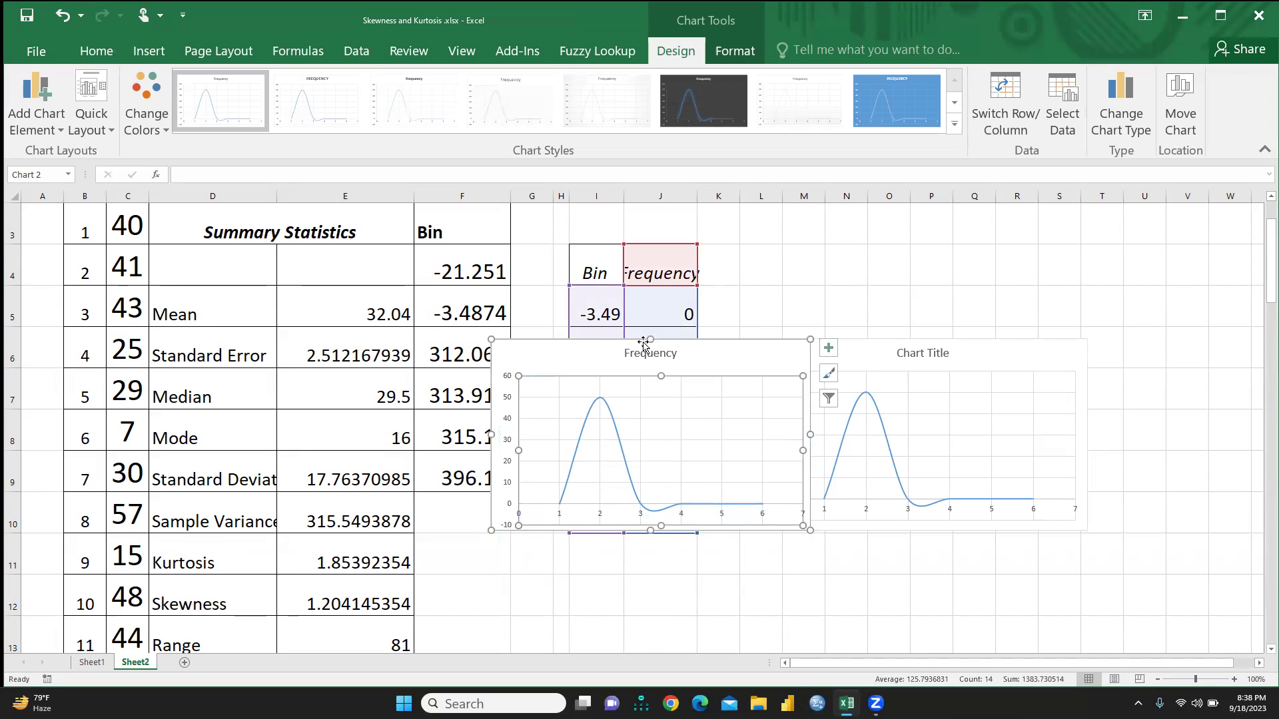
{"action": "left_click_drag", "start_coordinate": [651, 531], "coordinate": [650, 640]}
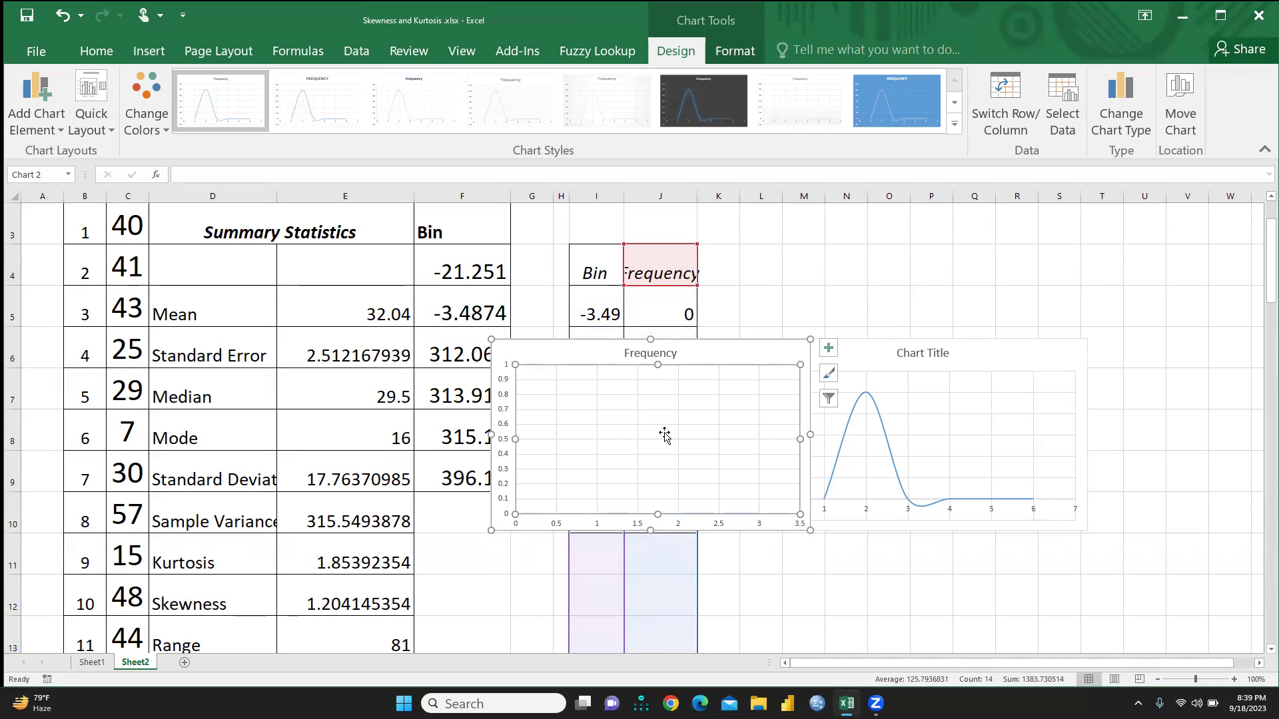